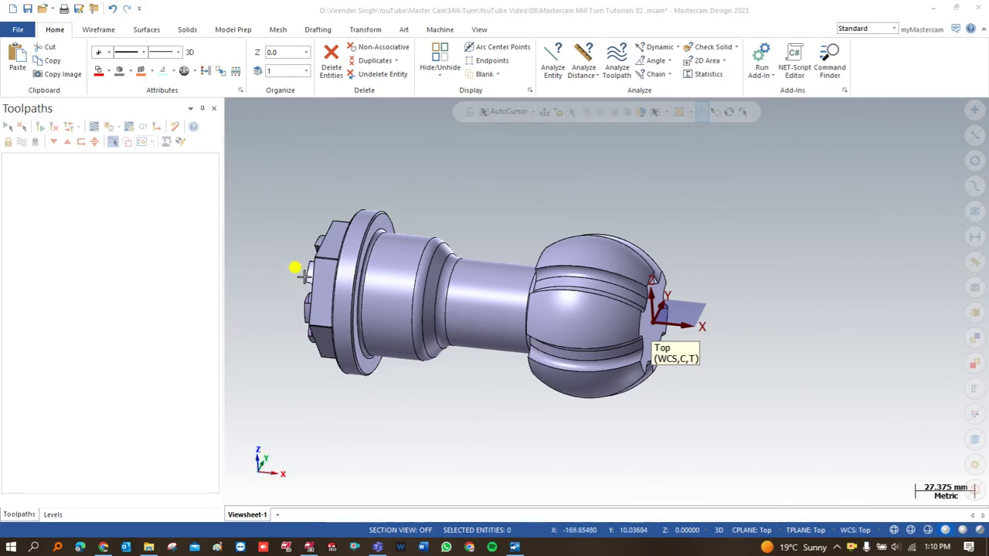
Orbit and zoom the shaft model to inspect it from several angles, including a standard view.
{"action": "scroll", "coordinate": [315, 236], "scroll_direction": "up", "scroll_amount": 1}
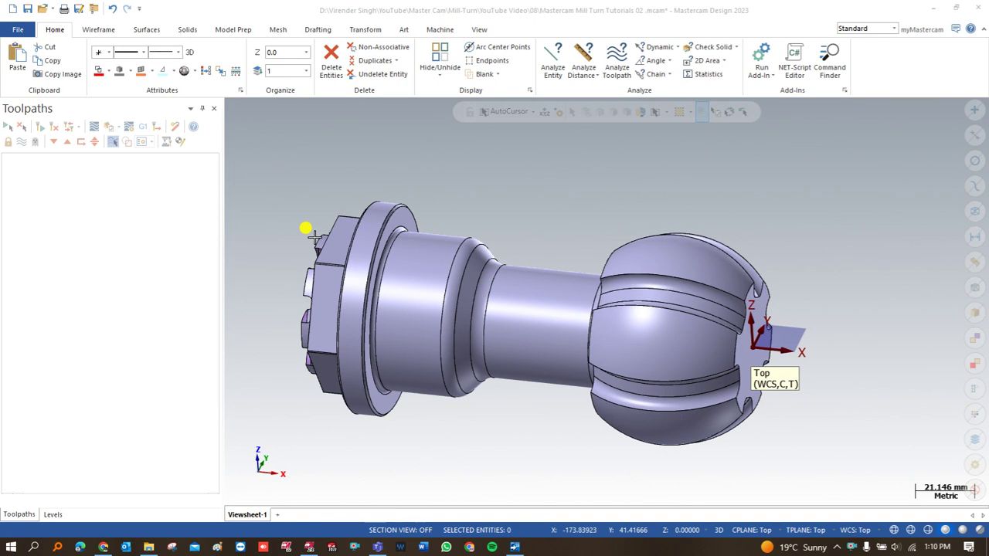
{"action": "middle_click_drag", "start_coordinate": [308, 223], "coordinate": [316, 241]}
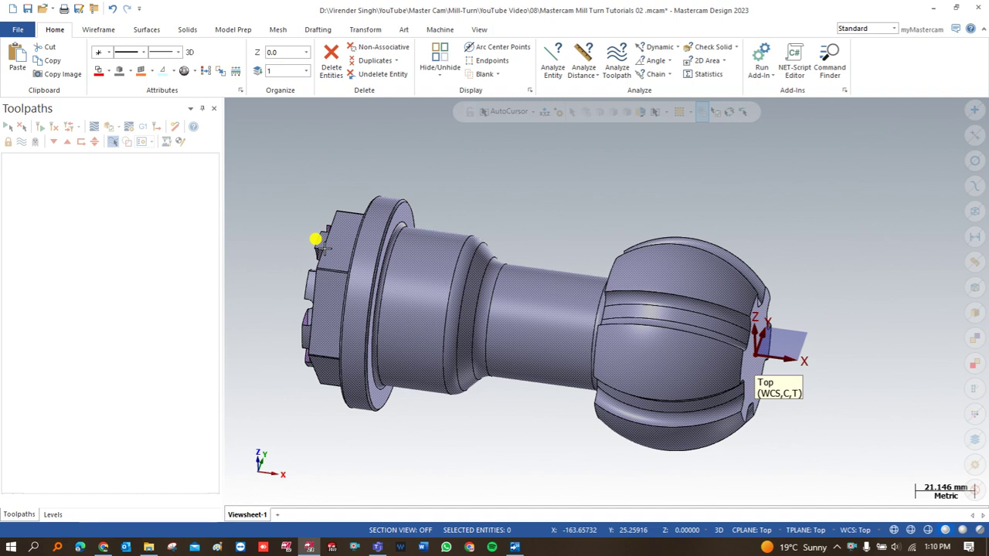
{"action": "scroll", "coordinate": [386, 282], "scroll_direction": "down", "scroll_amount": 2}
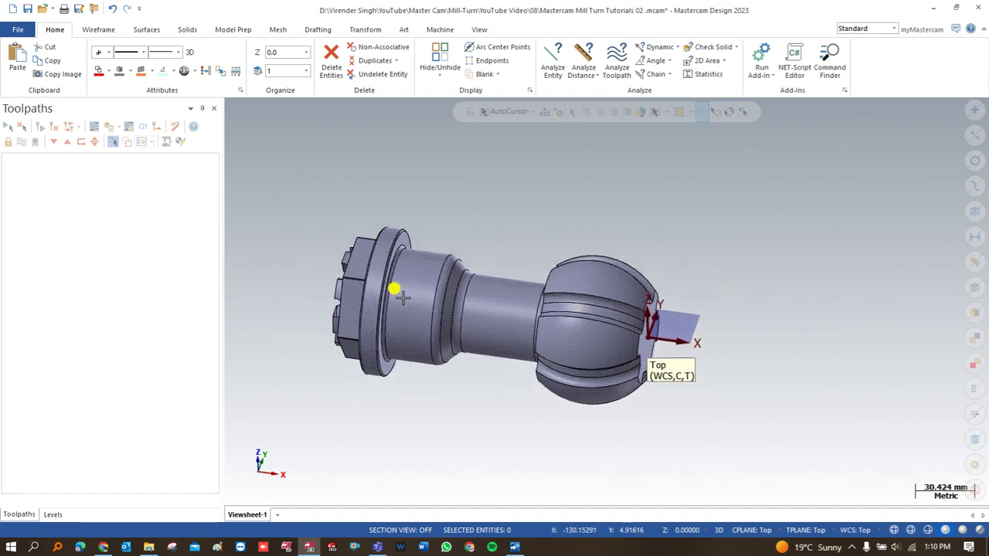
{"action": "scroll", "coordinate": [319, 288], "scroll_direction": "up", "scroll_amount": 3}
{"action": "mouse_move", "coordinate": [318, 288]}
{"action": "middle_mouse_down"}
{"action": "mouse_move", "coordinate": [392, 278]}
{"action": "mouse_move", "coordinate": [426, 286]}
{"action": "mouse_move", "coordinate": [321, 283]}
{"action": "mouse_move", "coordinate": [315, 271]}
{"action": "mouse_move", "coordinate": [315, 283]}
{"action": "middle_mouse_up"}
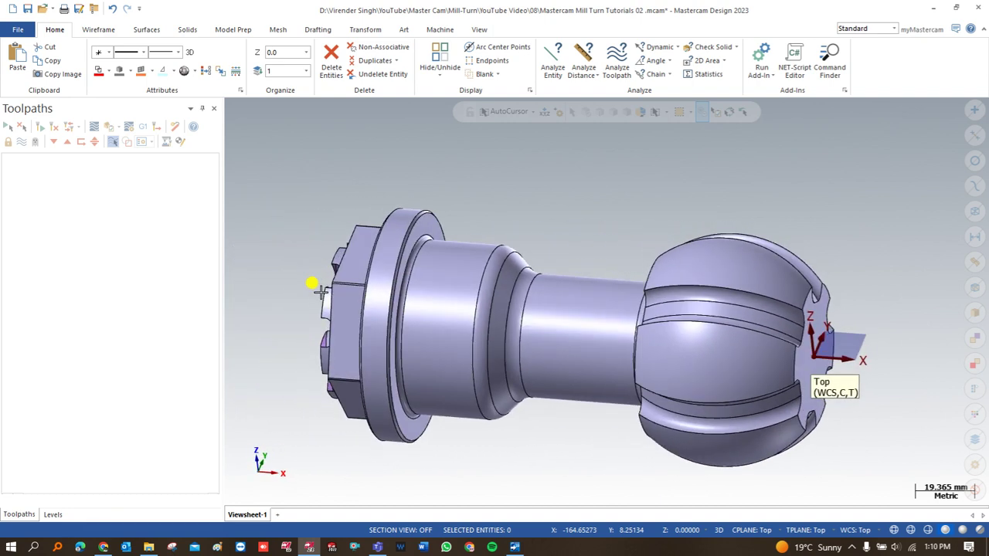
{"action": "scroll", "coordinate": [386, 274], "scroll_direction": "down", "scroll_amount": 2}
{"action": "scroll", "coordinate": [386, 271], "scroll_direction": "up", "scroll_amount": 1}
{"action": "middle_click_drag", "start_coordinate": [386, 271], "coordinate": [459, 196]}
{"action": "right_click", "coordinate": [459, 196]}
{"action": "left_click", "coordinate": [480, 261]}
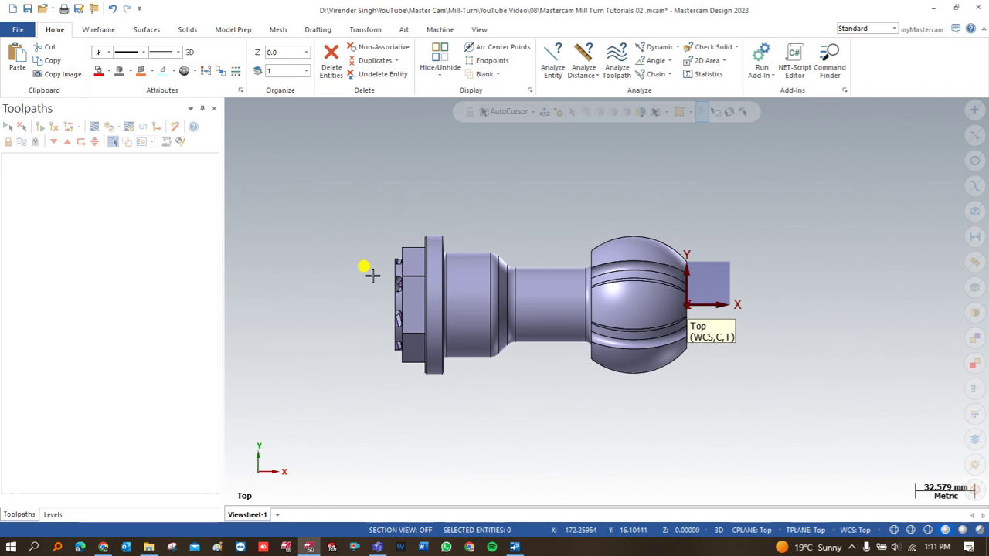
{"action": "middle_click_drag", "start_coordinate": [372, 276], "coordinate": [386, 229]}
{"action": "scroll", "coordinate": [401, 243], "scroll_direction": "up", "scroll_amount": 3}
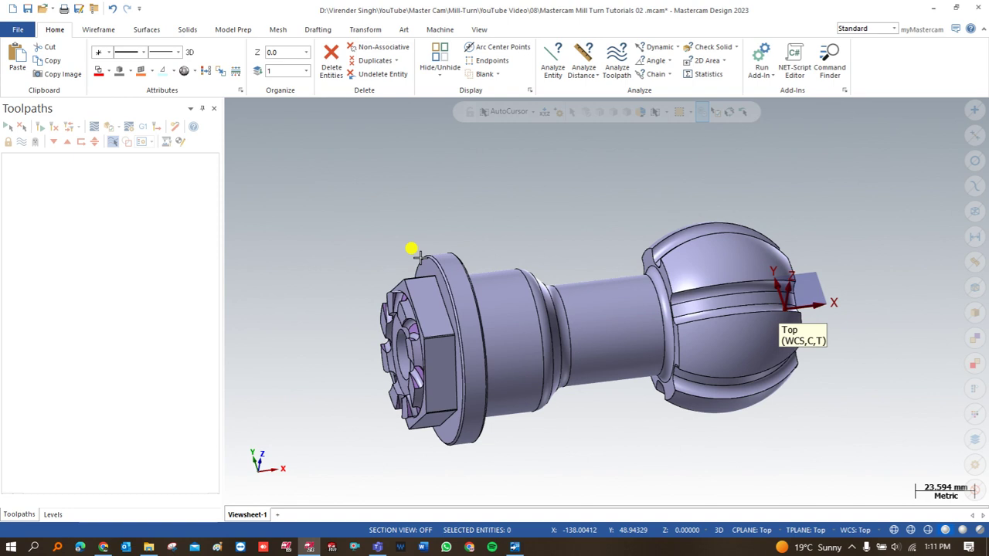
{"action": "mouse_move", "coordinate": [563, 219]}
{"action": "middle_mouse_down"}
{"action": "mouse_move", "coordinate": [556, 209]}
{"action": "mouse_move", "coordinate": [572, 205]}
{"action": "mouse_move", "coordinate": [557, 210]}
{"action": "middle_mouse_up"}
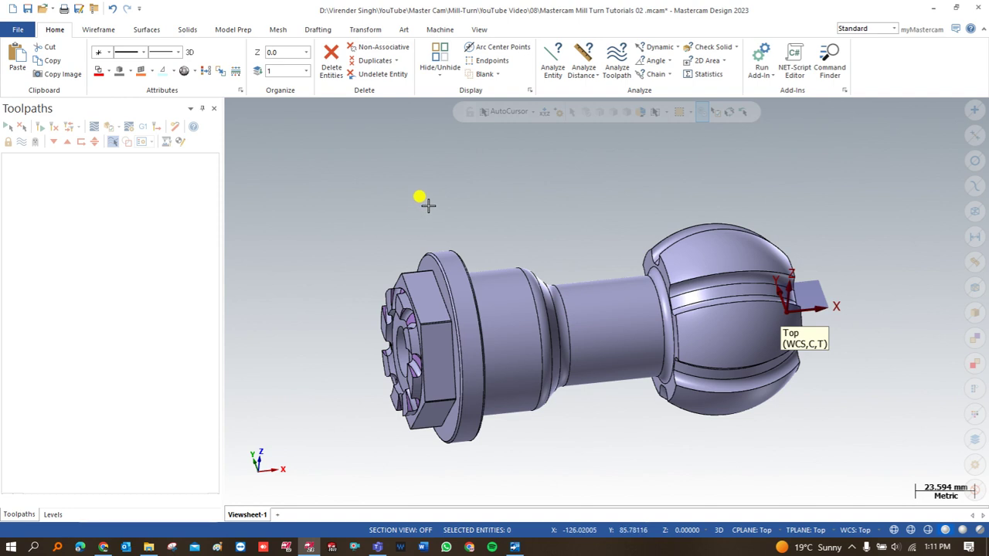
Load the Mazak Integrex i-200ST 1500U mill-turn machine and view the left spindle's chuck.
{"action": "left_click", "coordinate": [440, 30]}
{"action": "left_click", "coordinate": [73, 71]}
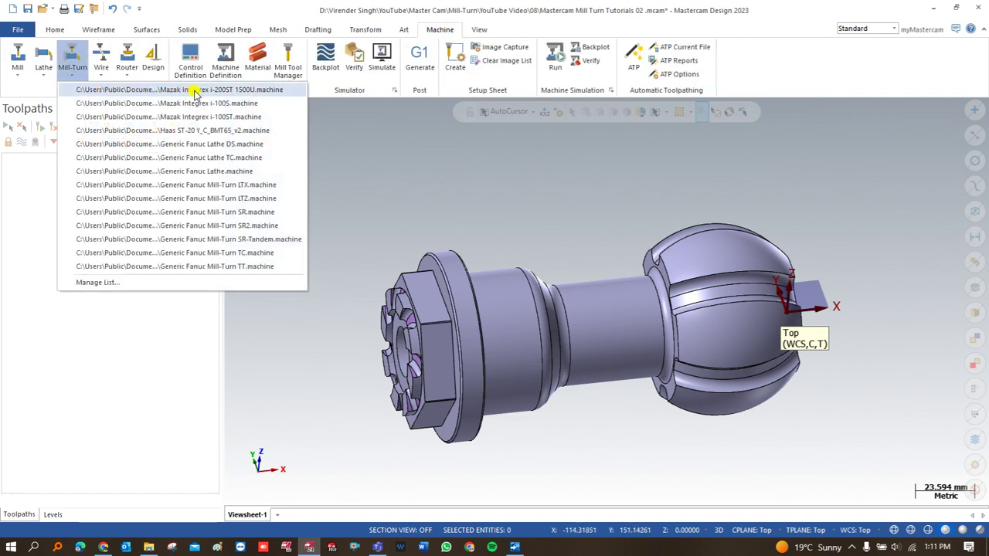
{"action": "left_click", "coordinate": [292, 91]}
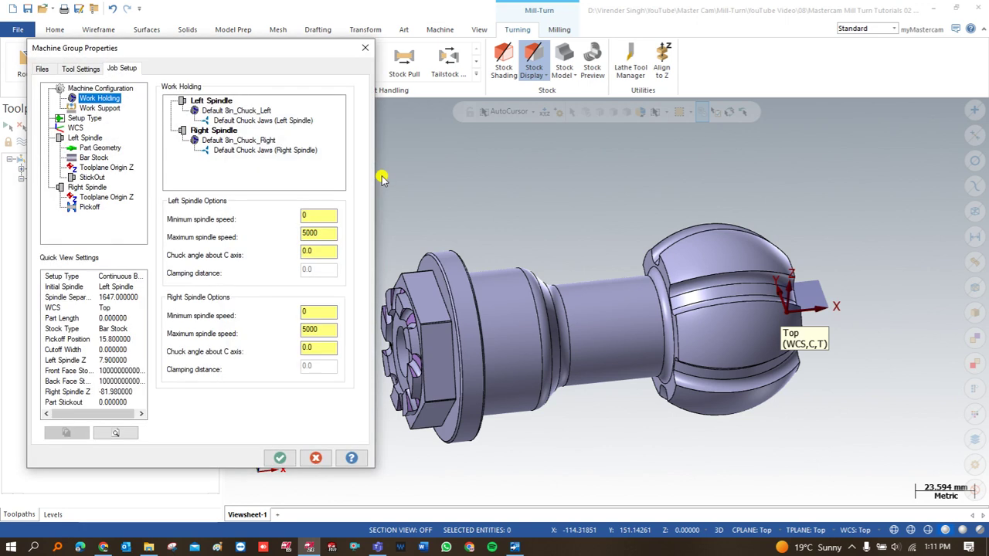
{"action": "left_click", "coordinate": [213, 111]}
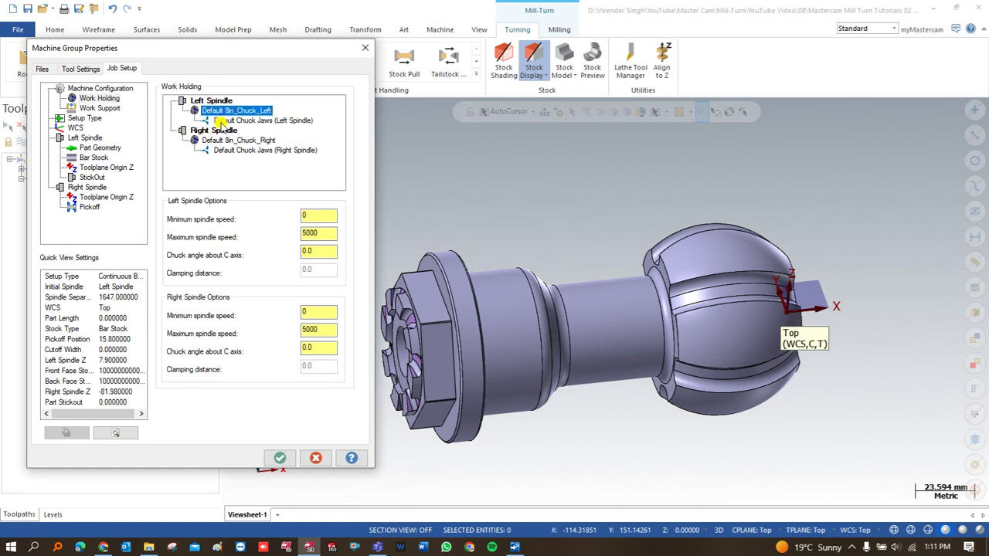
Review the left and right chuck jaws, then the Work Support and Setup Type pages.
{"action": "left_click", "coordinate": [222, 121]}
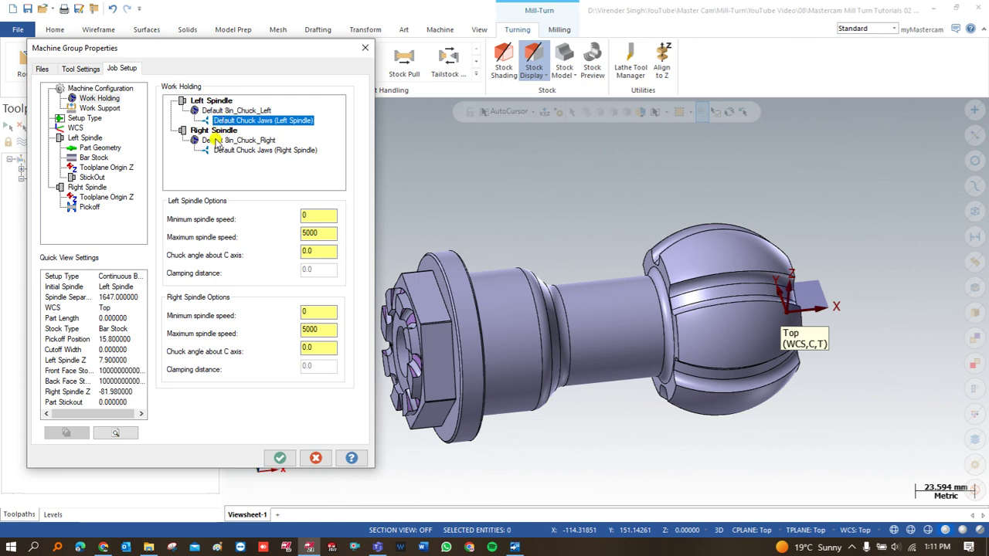
{"action": "left_click", "coordinate": [219, 140]}
{"action": "left_click", "coordinate": [218, 151]}
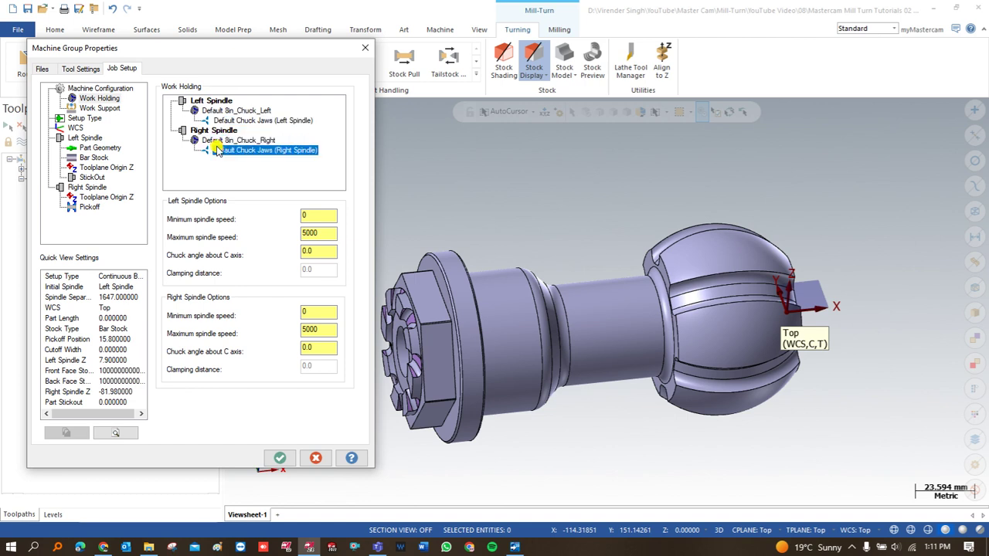
{"action": "left_click", "coordinate": [103, 108]}
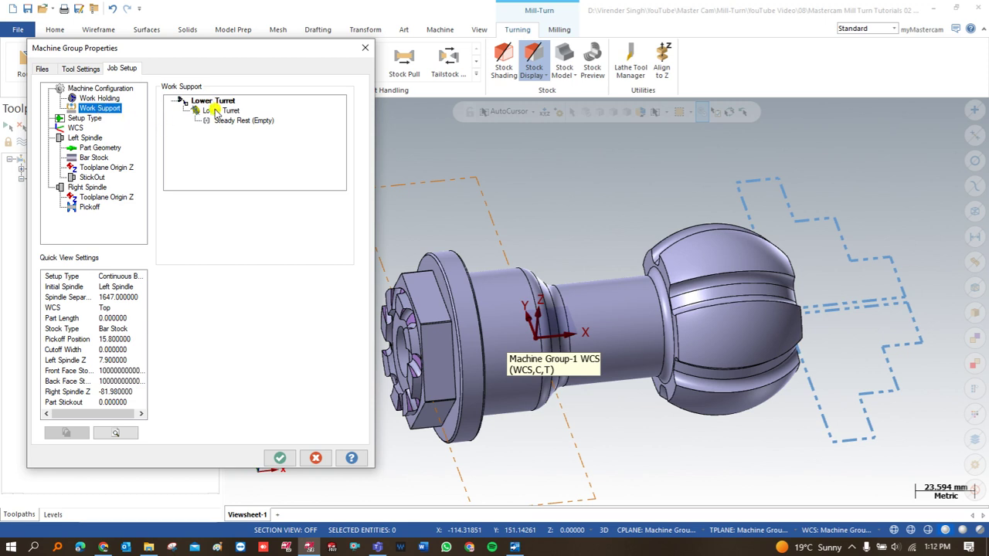
{"action": "left_click", "coordinate": [74, 119]}
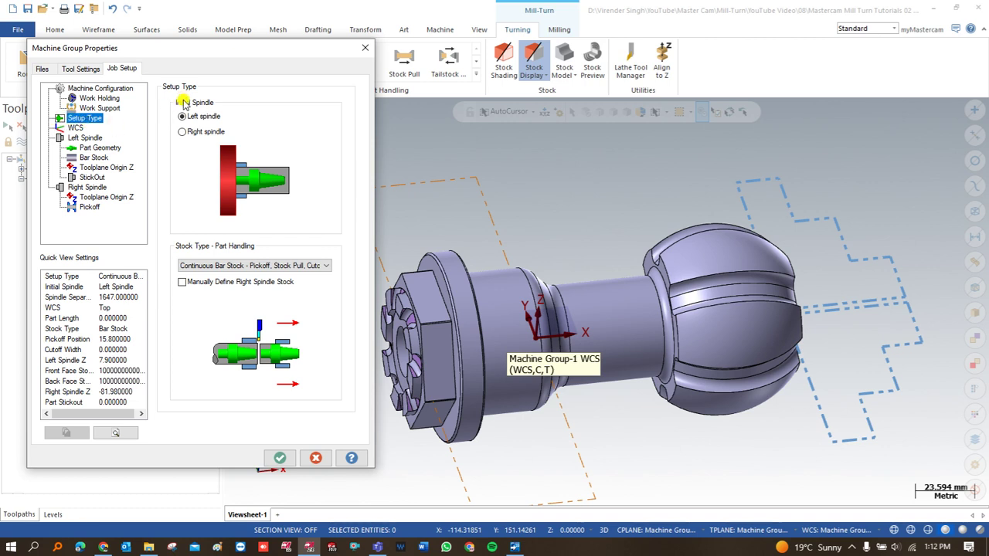
Start on the right spindle with Single Pieces of Stock - Pickoff as the stock handling.
{"action": "left_click", "coordinate": [200, 132]}
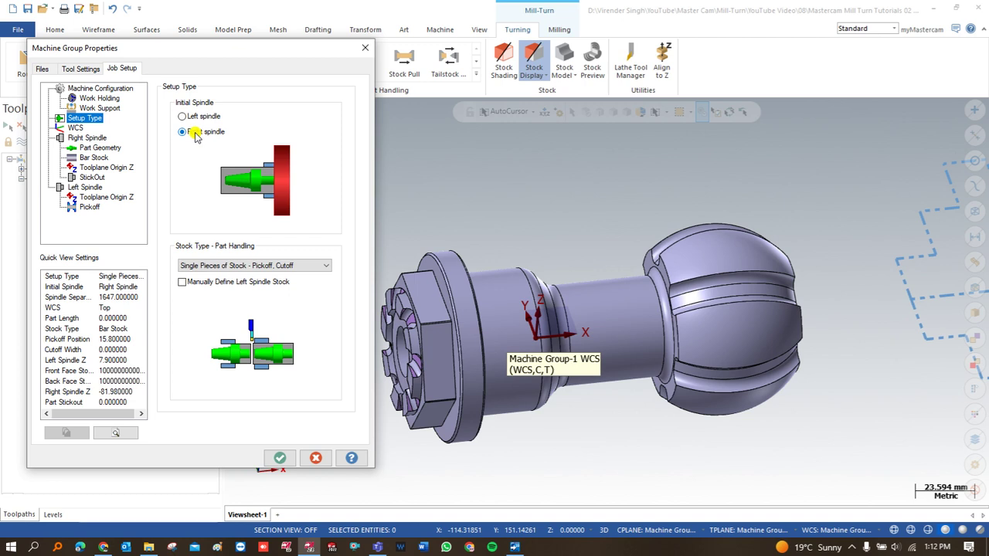
{"action": "left_click", "coordinate": [230, 265]}
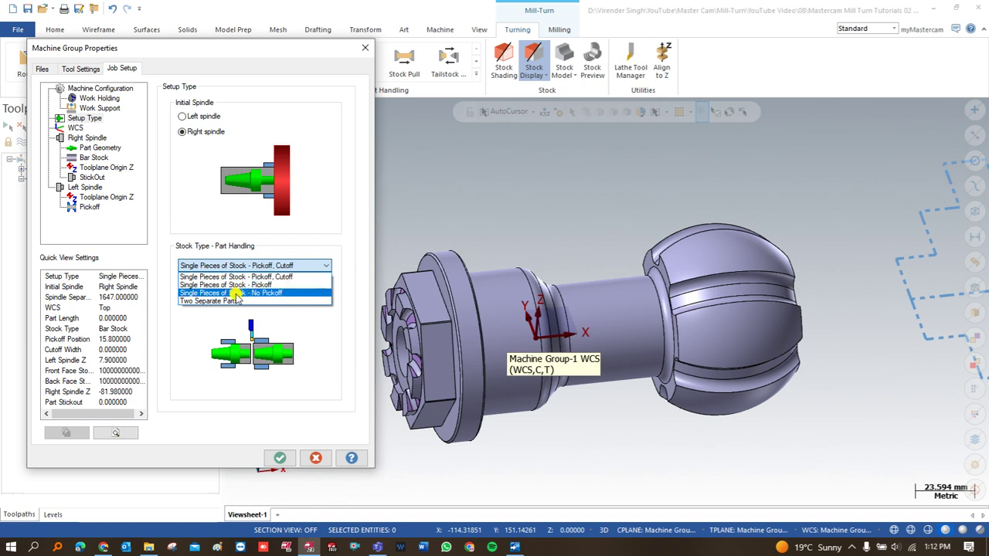
{"action": "left_click", "coordinate": [301, 301]}
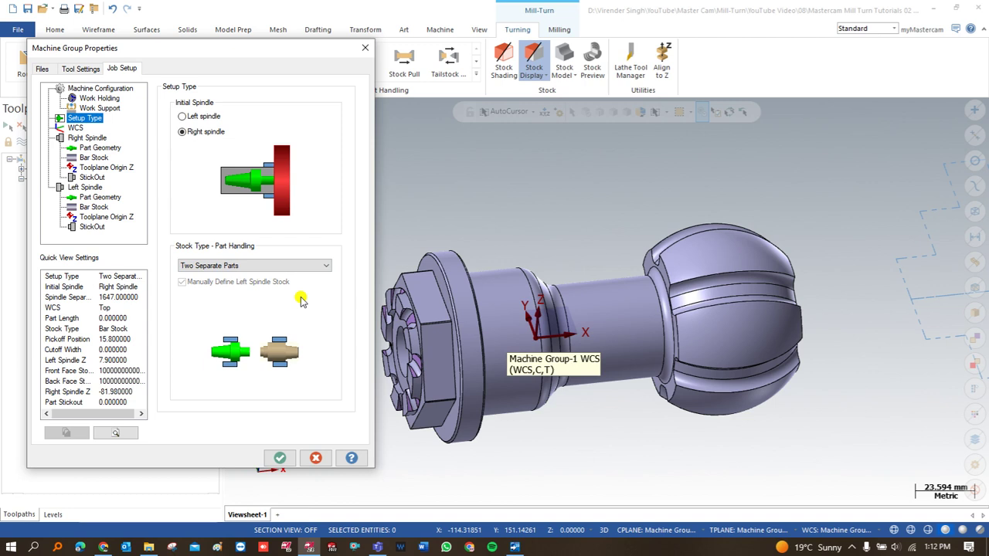
{"action": "left_click", "coordinate": [297, 265]}
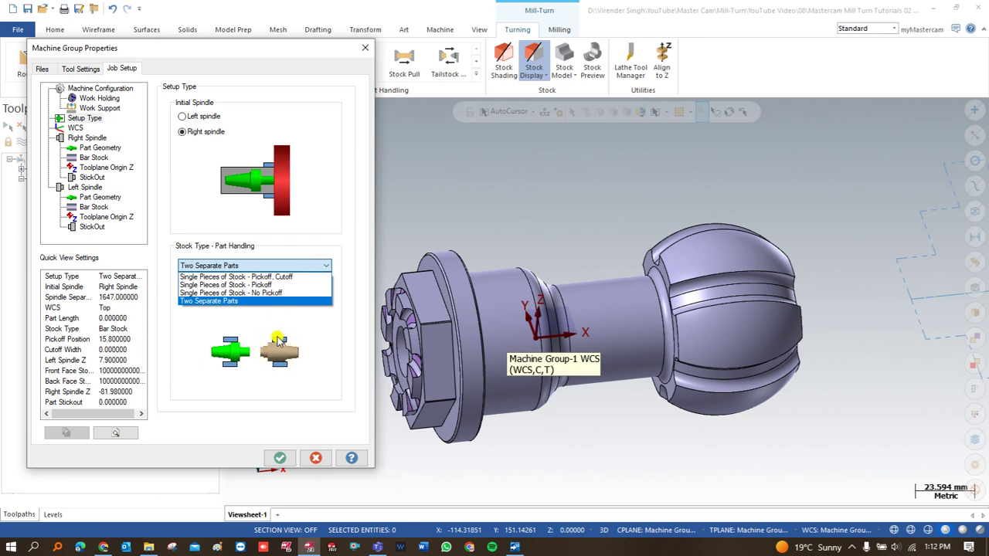
{"action": "left_click", "coordinate": [268, 286]}
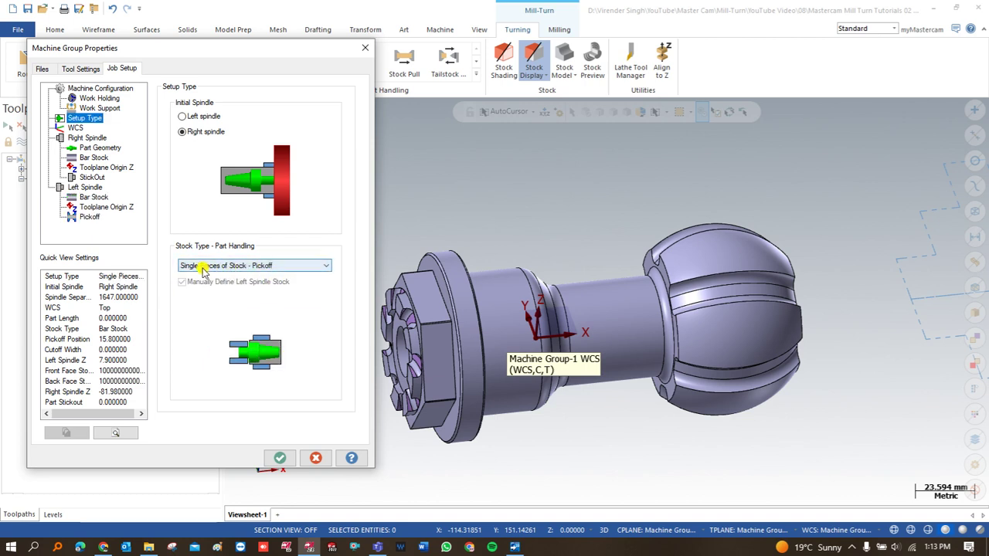
{"action": "left_click", "coordinate": [232, 265]}
{"action": "left_click", "coordinate": [257, 263]}
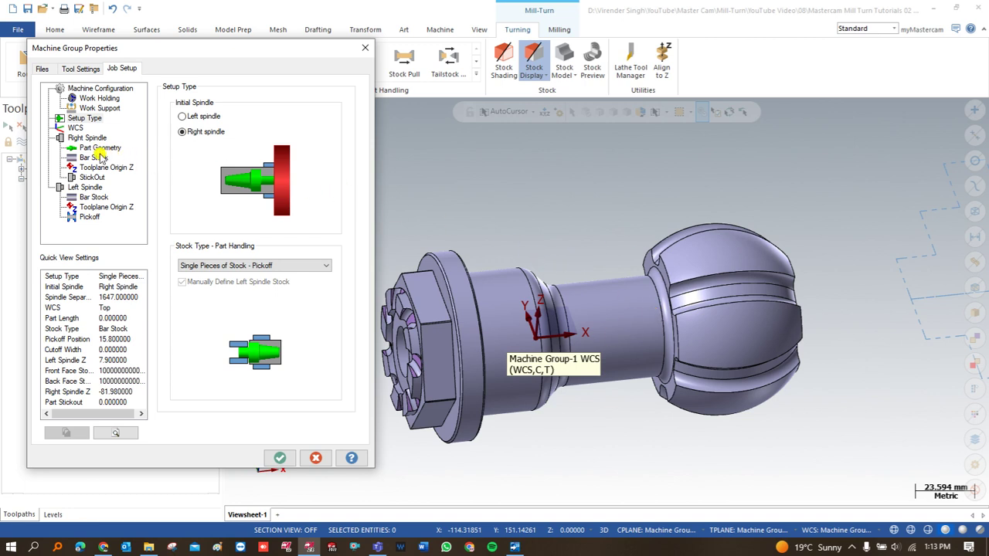
{"action": "left_click", "coordinate": [75, 128]}
{"action": "left_click", "coordinate": [80, 147]}
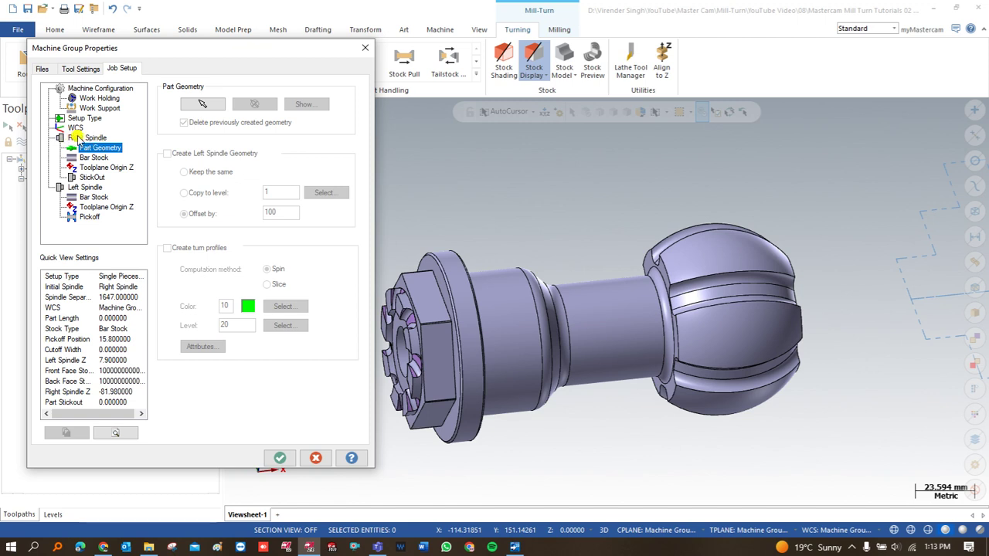
Select the shaft from top view as part geometry and enable Create turn profiles.
{"action": "left_click", "coordinate": [192, 100]}
{"action": "right_click", "coordinate": [407, 173]}
{"action": "left_click", "coordinate": [422, 281]}
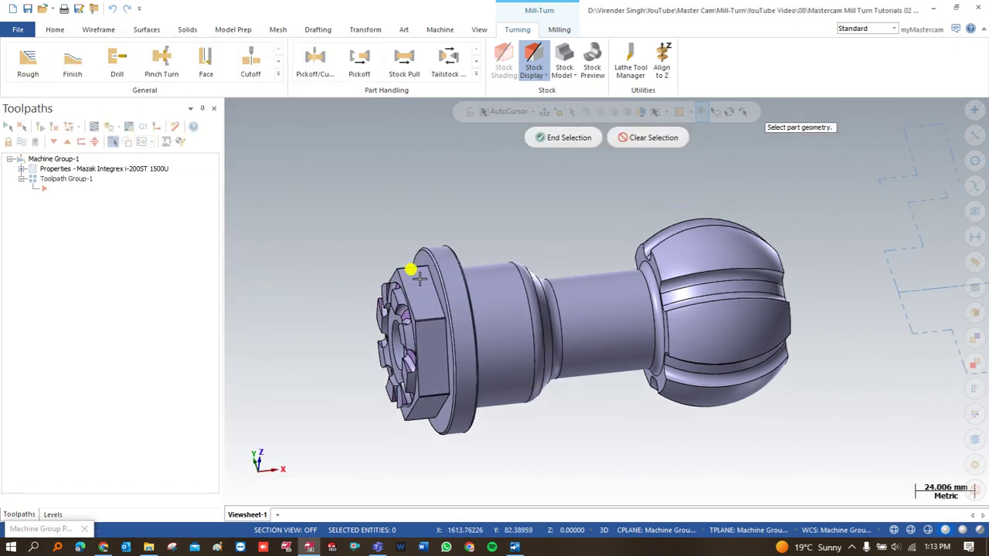
{"action": "left_click", "coordinate": [426, 242]}
{"action": "left_click", "coordinate": [560, 142]}
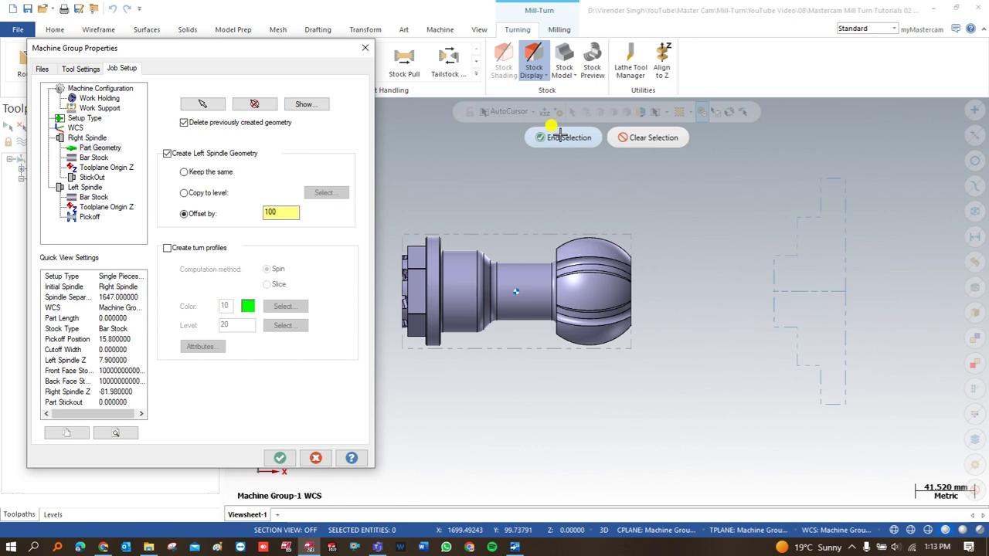
{"action": "left_click", "coordinate": [167, 248]}
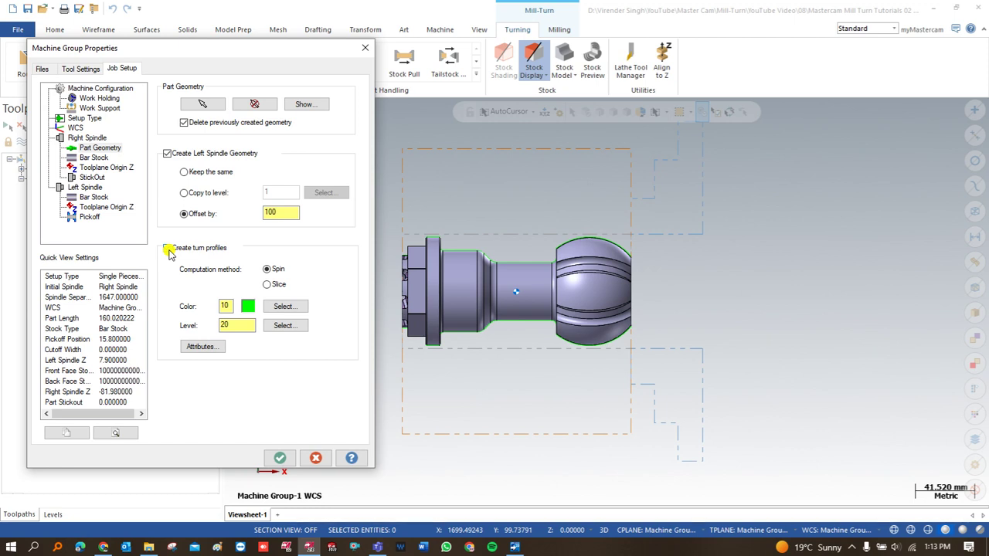
Set the right spindle bar stock's extra, face and back stock each to 1.
{"action": "left_click", "coordinate": [87, 152]}
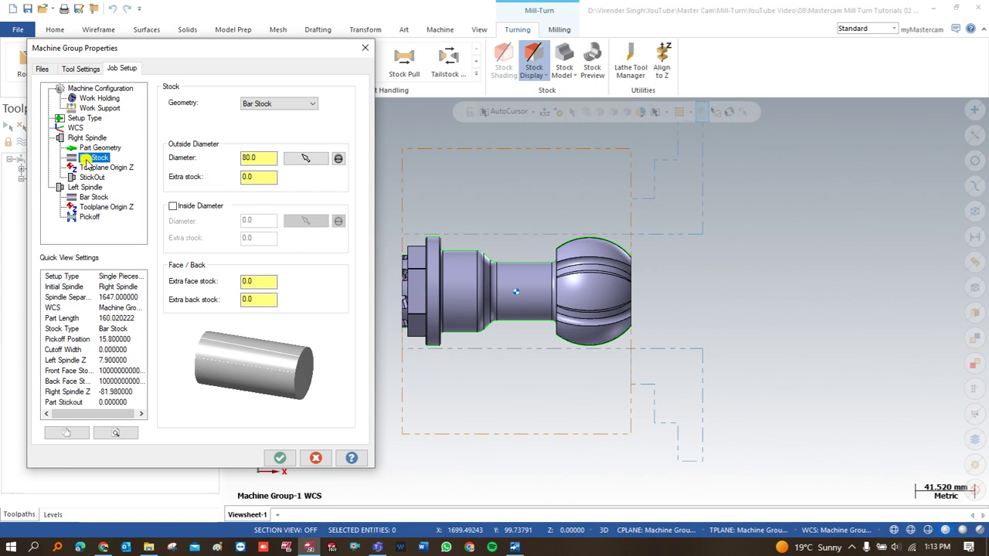
{"action": "left_click", "coordinate": [262, 158]}
{"action": "left_click", "coordinate": [259, 179]}
{"action": "double_click", "coordinate": [262, 177]}
{"action": "type", "text": "1"}
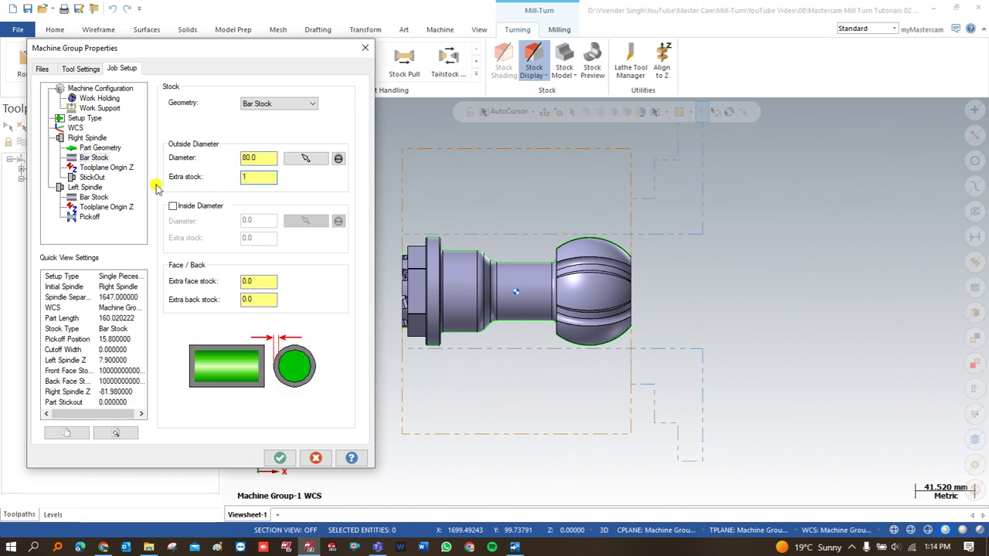
{"action": "double_click", "coordinate": [255, 280]}
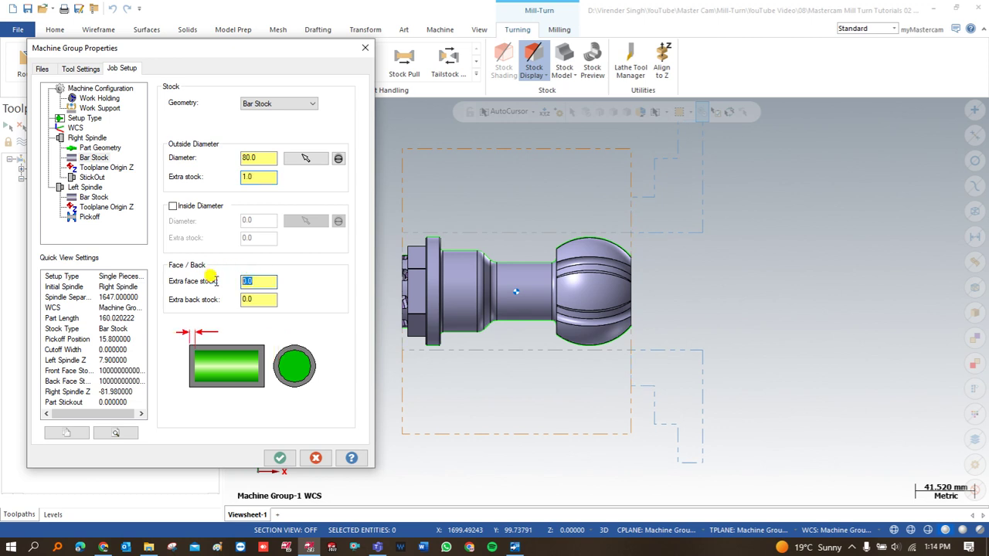
{"action": "type", "text": "1"}
{"action": "double_click", "coordinate": [270, 300]}
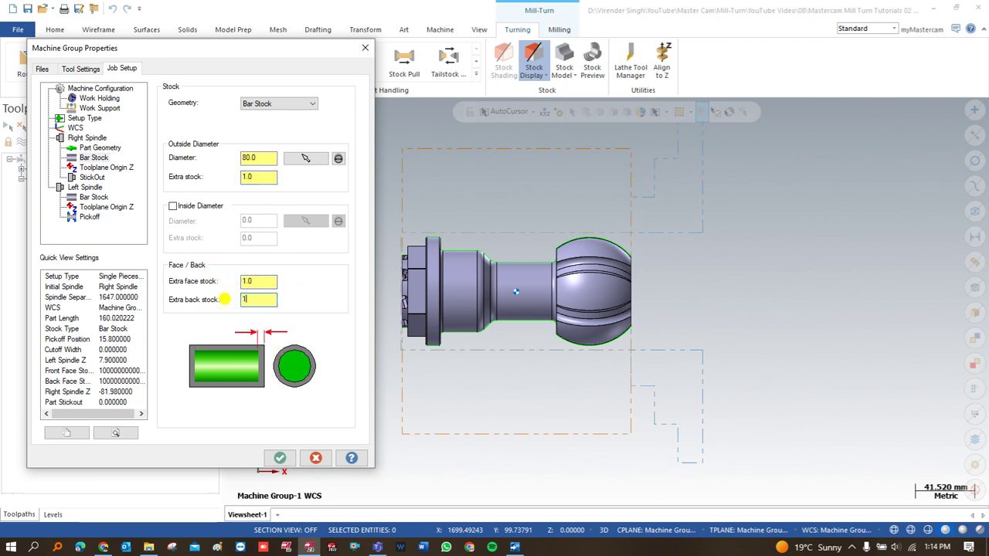
{"action": "type", "text": "1"}
{"action": "left_click", "coordinate": [90, 167]}
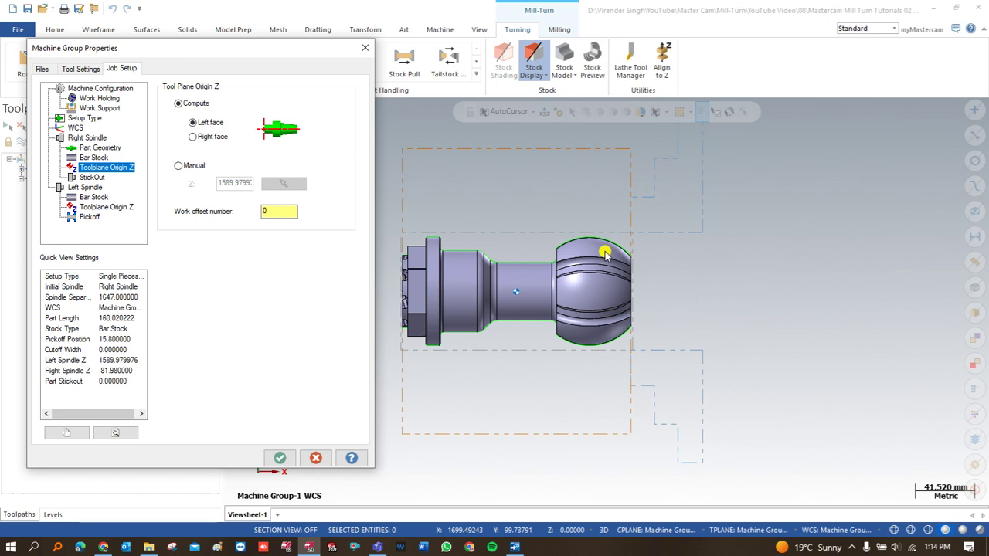
Use Left face for toolplane origin Z and pick the shoulder edge for stickout 77.257524.
{"action": "left_click", "coordinate": [193, 124]}
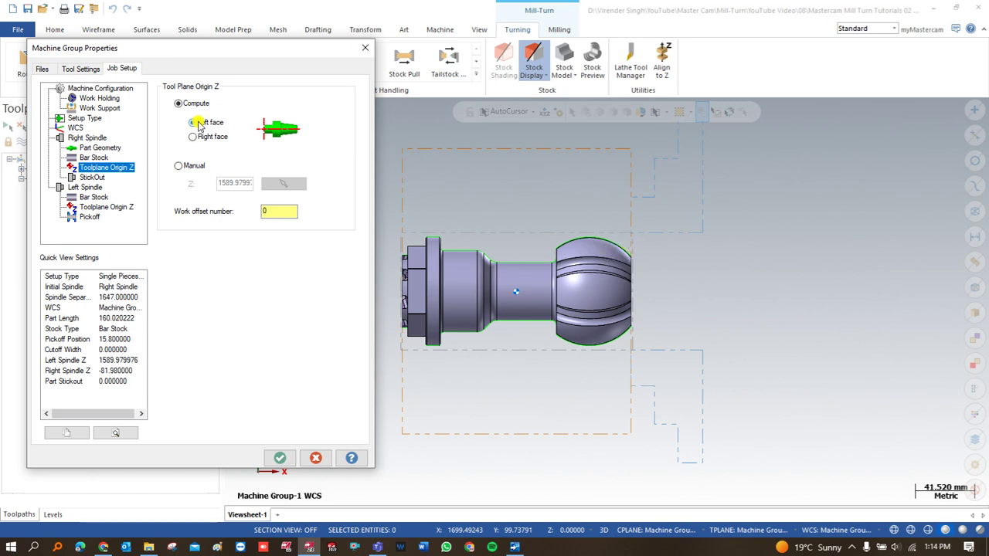
{"action": "left_click", "coordinate": [91, 178]}
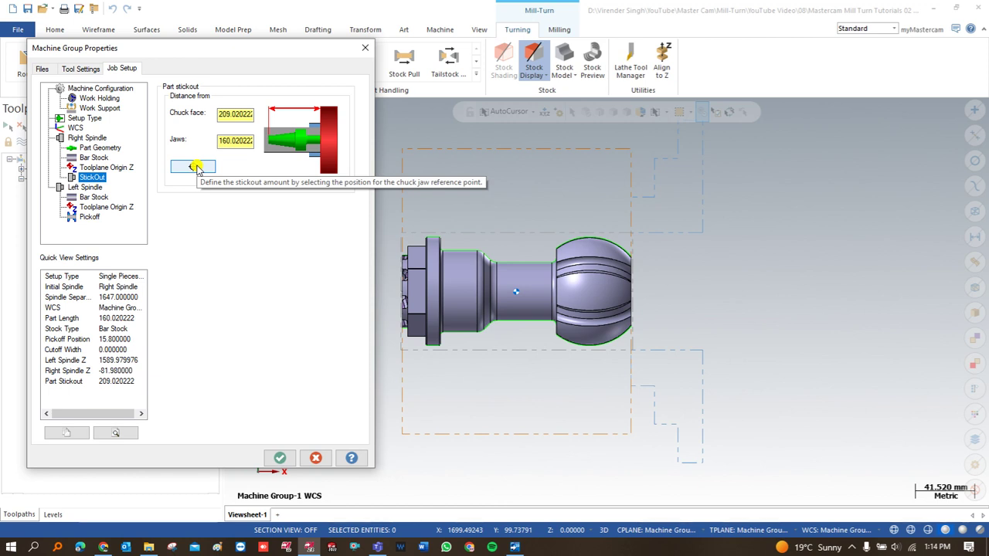
{"action": "left_click", "coordinate": [193, 167]}
{"action": "scroll", "coordinate": [445, 241], "scroll_direction": "up", "scroll_amount": 4}
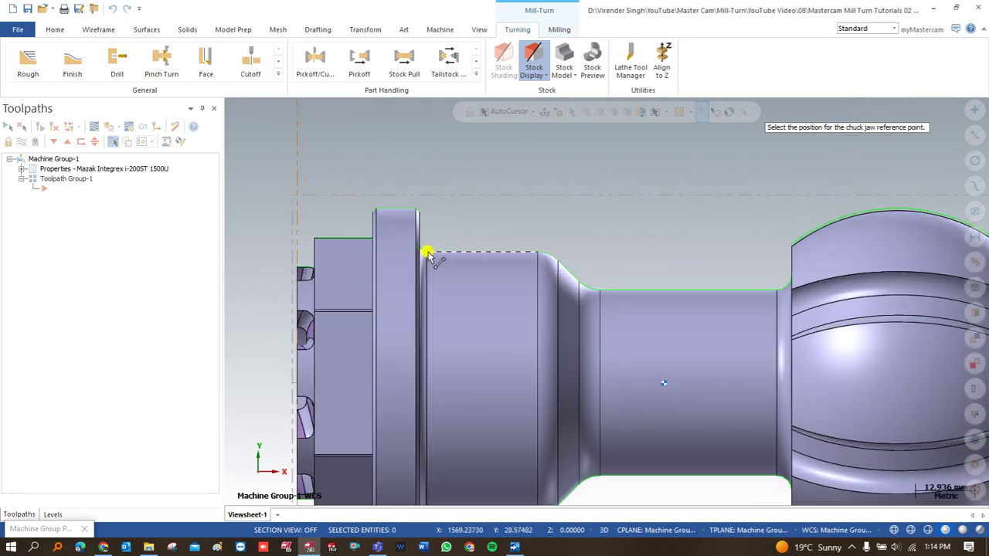
{"action": "left_click", "coordinate": [426, 253]}
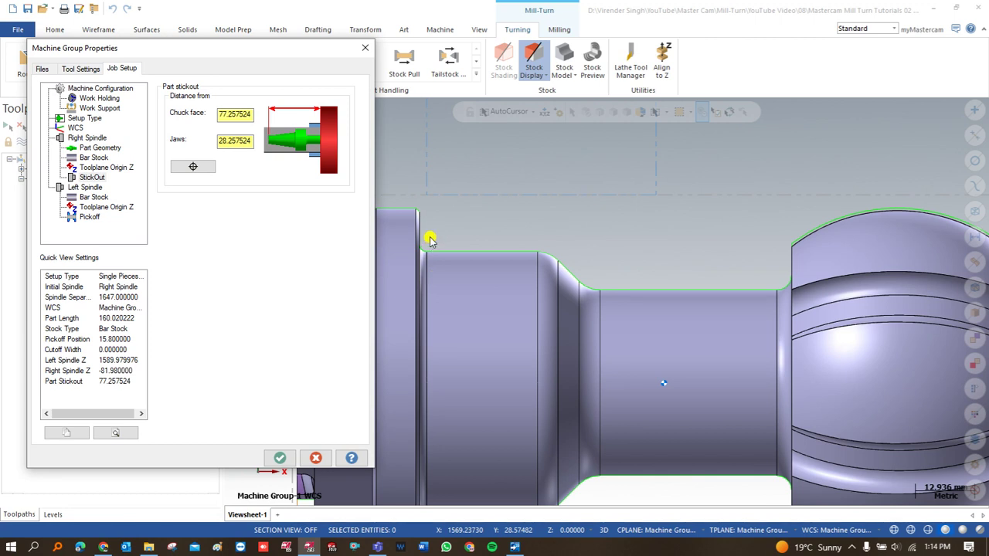
{"action": "left_click", "coordinate": [93, 196]}
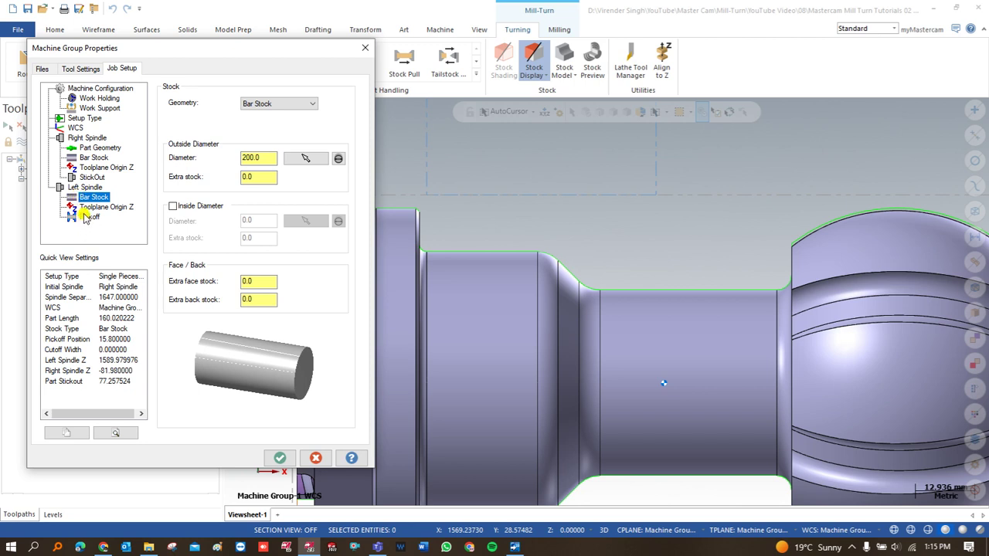
Show the left spindle's Pickoff page, currently 62.255502 from the chuck face.
{"action": "left_click", "coordinate": [87, 217]}
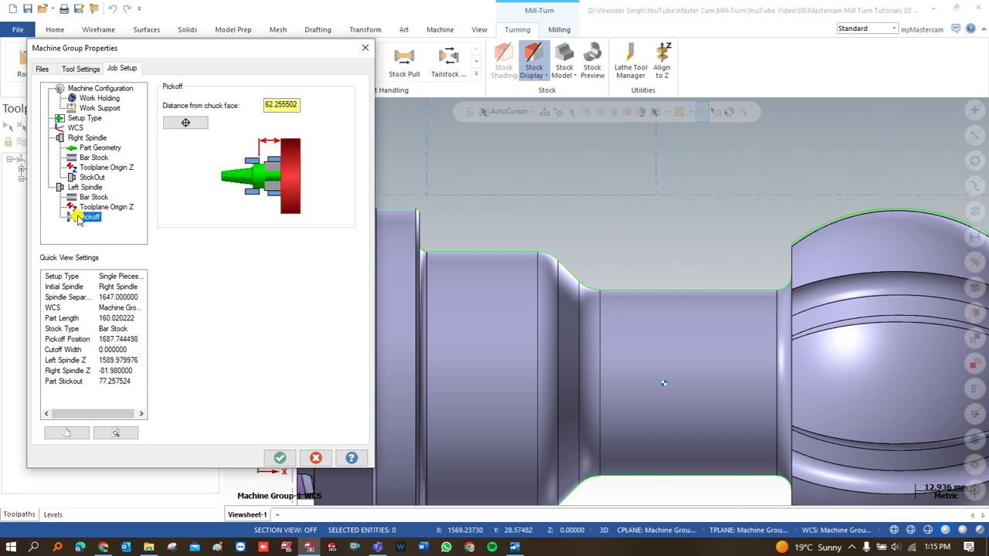
Pick the flange's top edge with Nearest snap for pickoff 52.469436, then accept with OK.
{"action": "left_click", "coordinate": [182, 123]}
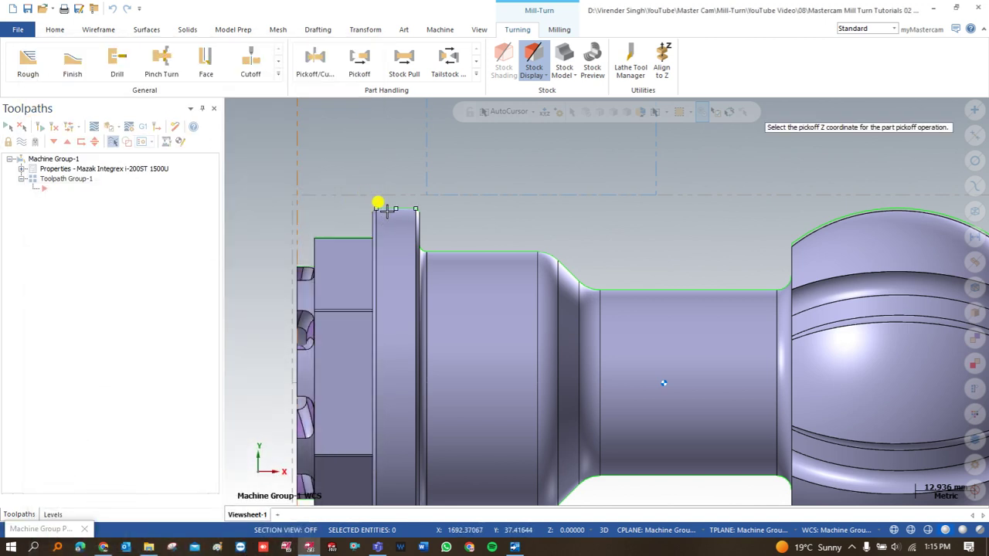
{"action": "scroll", "coordinate": [425, 211], "scroll_direction": "down", "scroll_amount": 2}
{"action": "scroll", "coordinate": [428, 214], "scroll_direction": "up", "scroll_amount": 3}
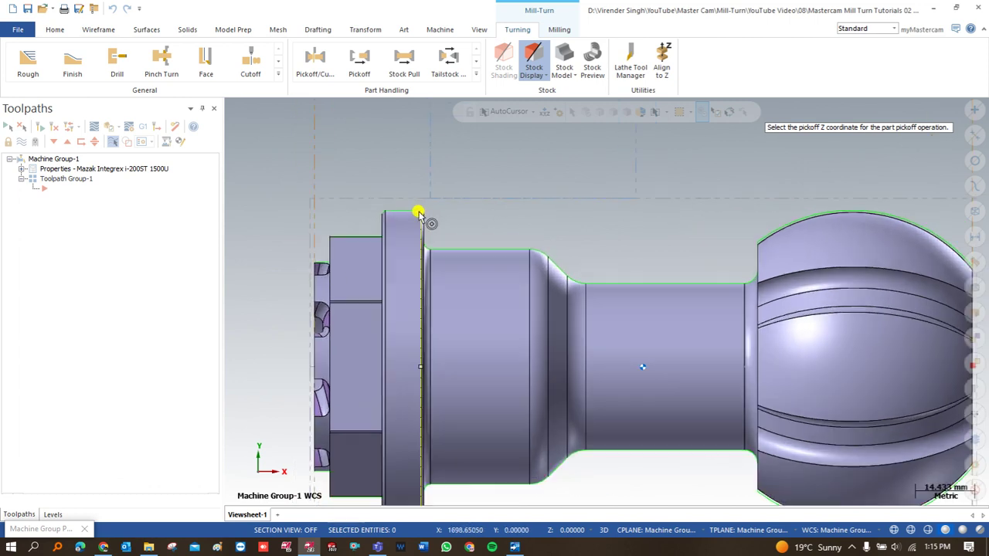
{"action": "scroll", "coordinate": [400, 213], "scroll_direction": "up", "scroll_amount": 2}
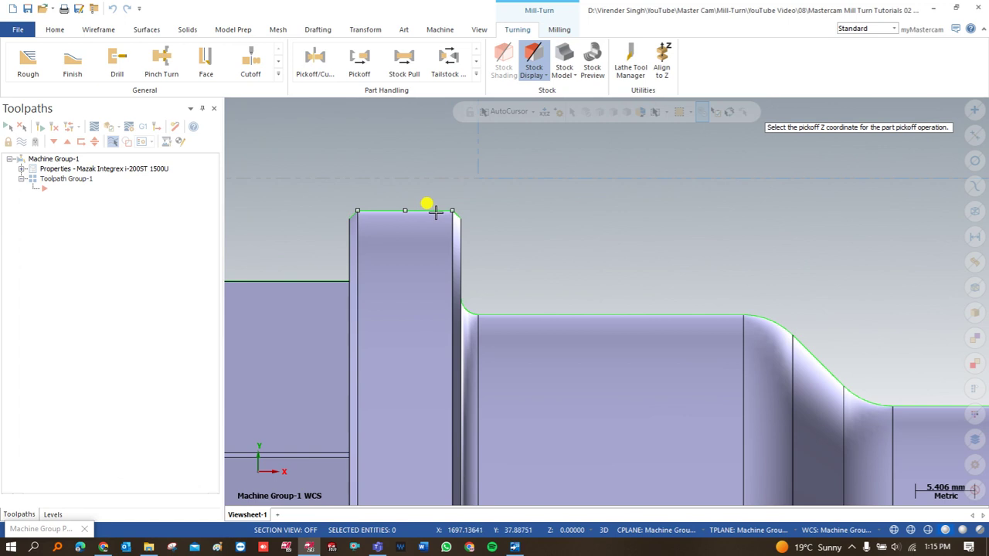
{"action": "left_click", "coordinate": [532, 112]}
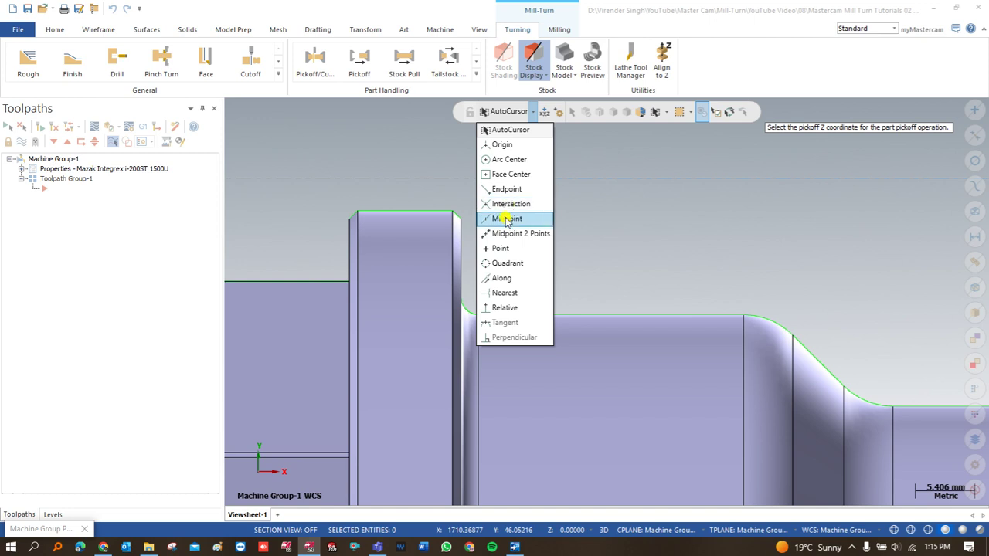
{"action": "left_click", "coordinate": [502, 293]}
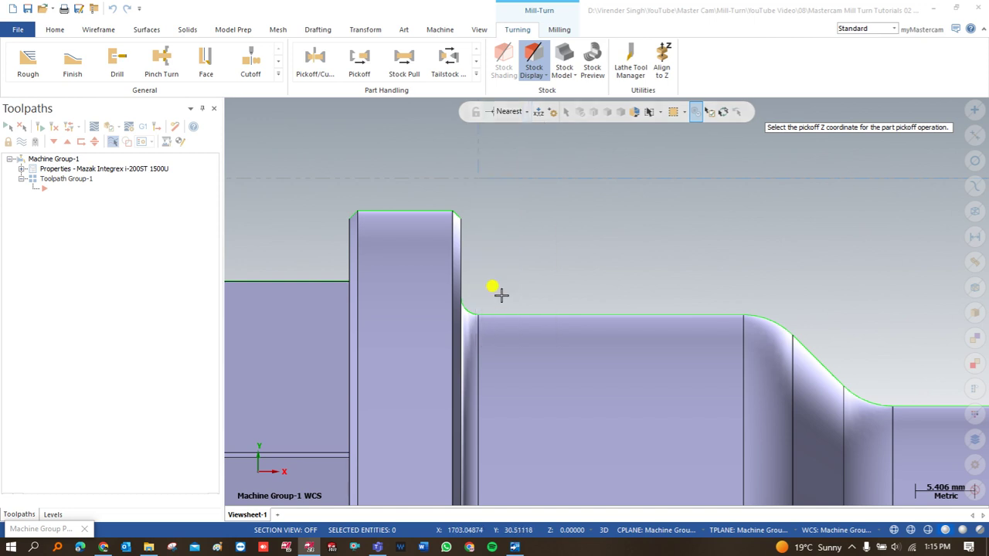
{"action": "left_click", "coordinate": [442, 216]}
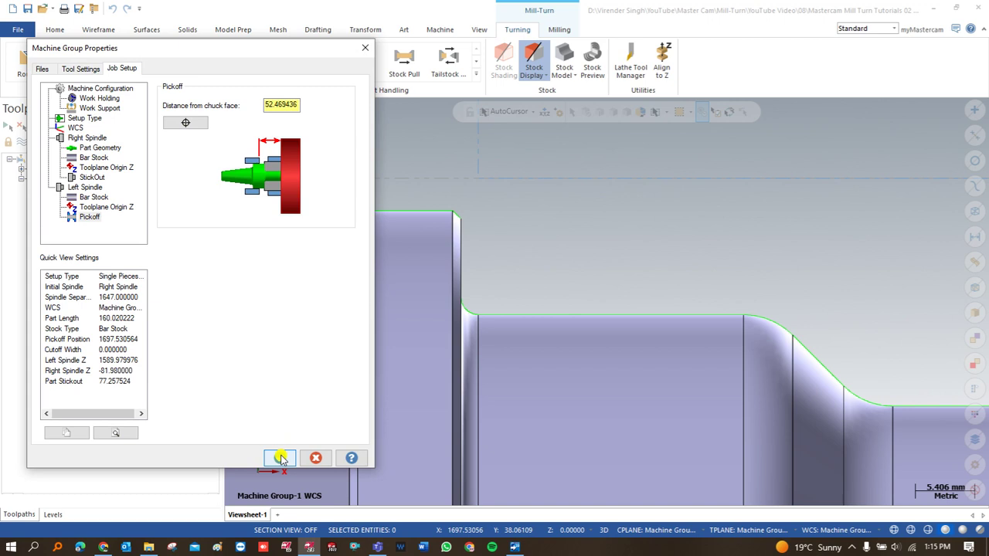
{"action": "left_click", "coordinate": [281, 458]}
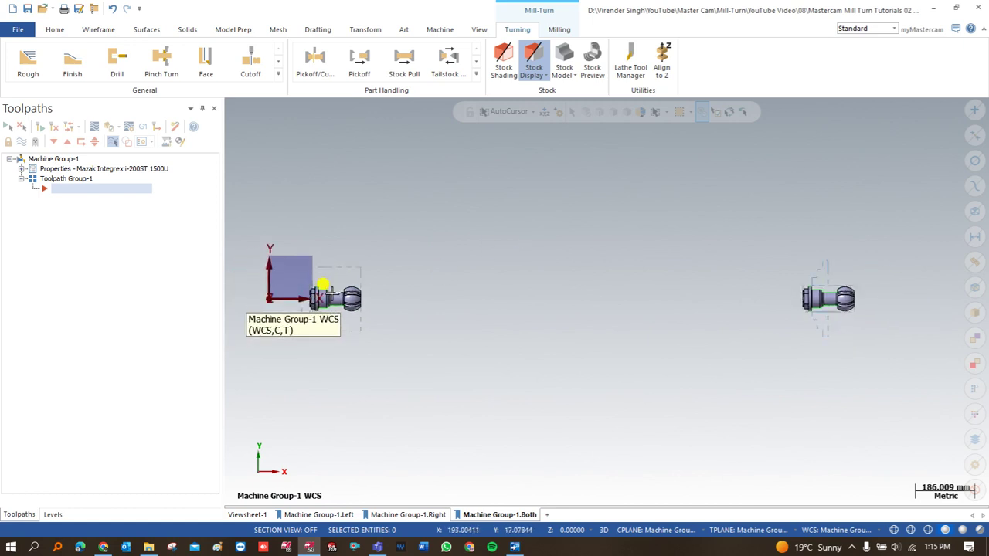
{"action": "scroll", "coordinate": [322, 286], "scroll_direction": "up", "scroll_amount": 6}
{"action": "scroll", "coordinate": [324, 287], "scroll_direction": "down", "scroll_amount": 4}
{"action": "scroll", "coordinate": [324, 294], "scroll_direction": "down", "scroll_amount": 2}
{"action": "scroll", "coordinate": [857, 297], "scroll_direction": "up", "scroll_amount": 4}
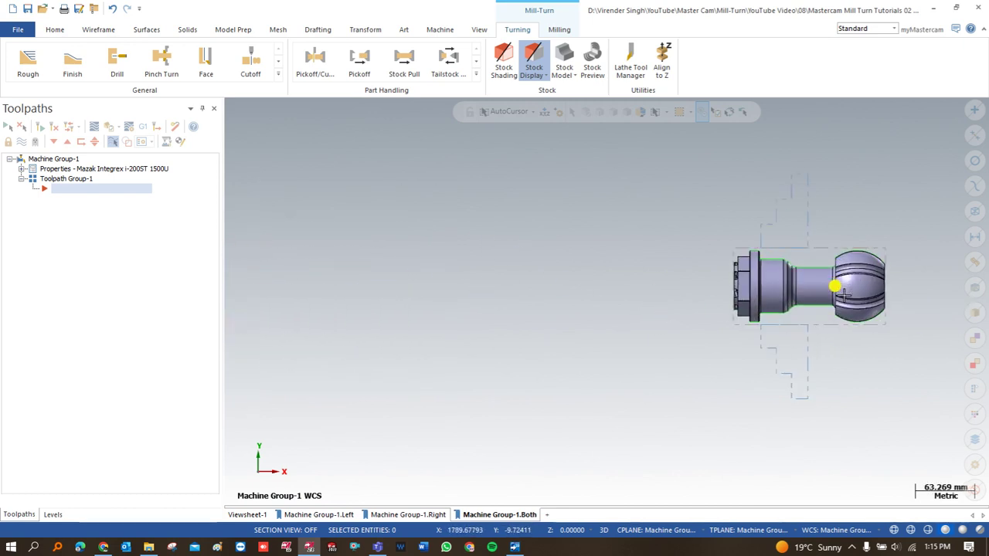
{"action": "scroll", "coordinate": [835, 287], "scroll_direction": "up", "scroll_amount": 2}
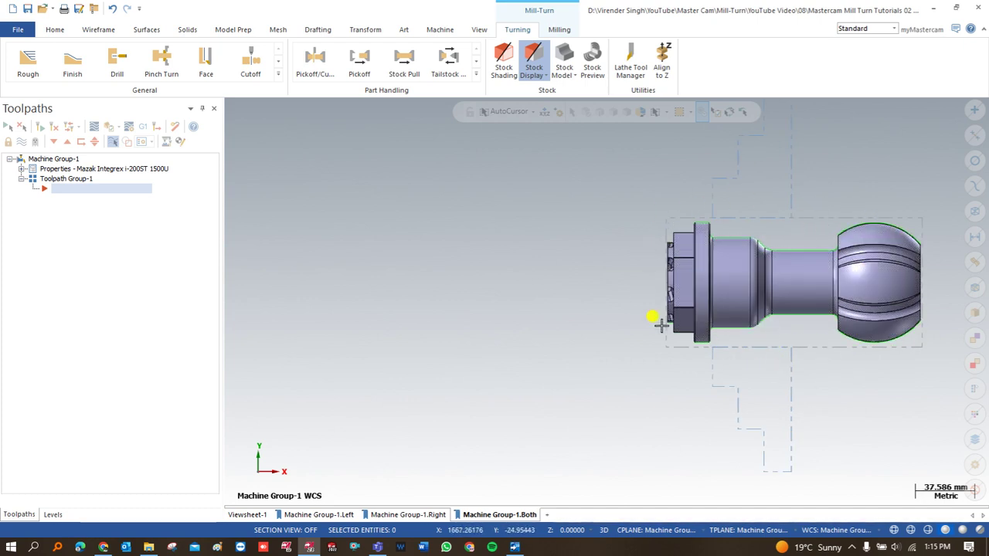
{"action": "scroll", "coordinate": [875, 297], "scroll_direction": "down", "scroll_amount": 5}
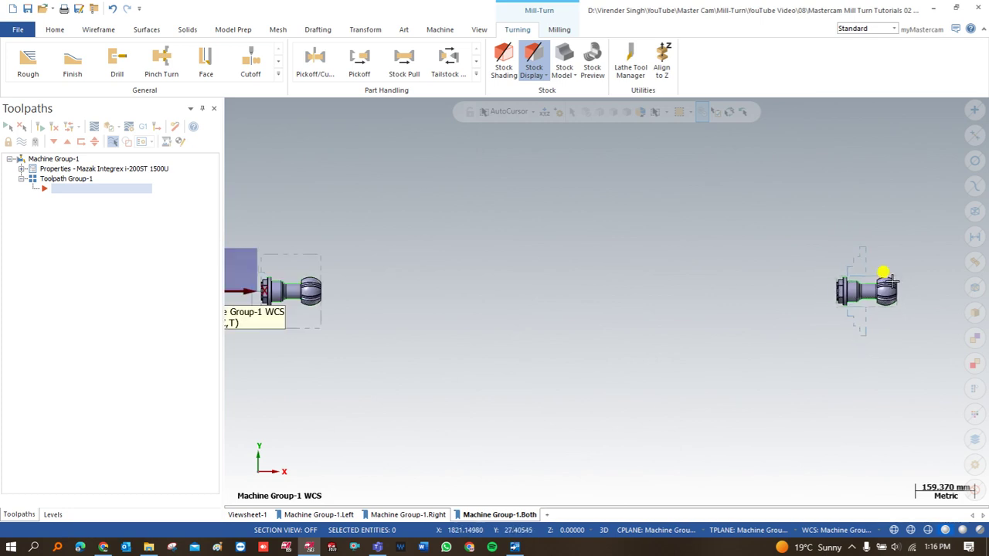
{"action": "scroll", "coordinate": [595, 283], "scroll_direction": "up", "scroll_amount": 3}
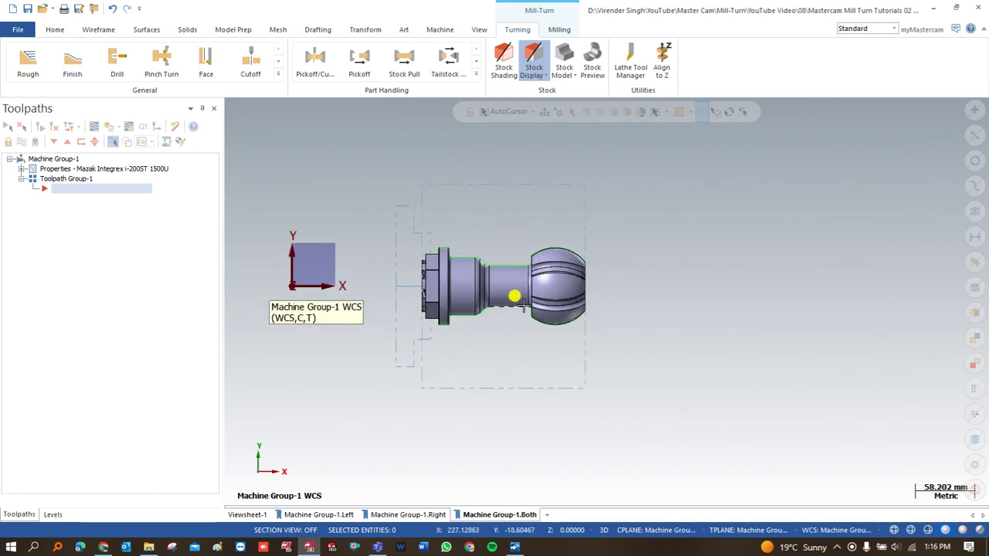
{"action": "scroll", "coordinate": [400, 231], "scroll_direction": "up", "scroll_amount": 2}
{"action": "scroll", "coordinate": [348, 266], "scroll_direction": "down", "scroll_amount": 2}
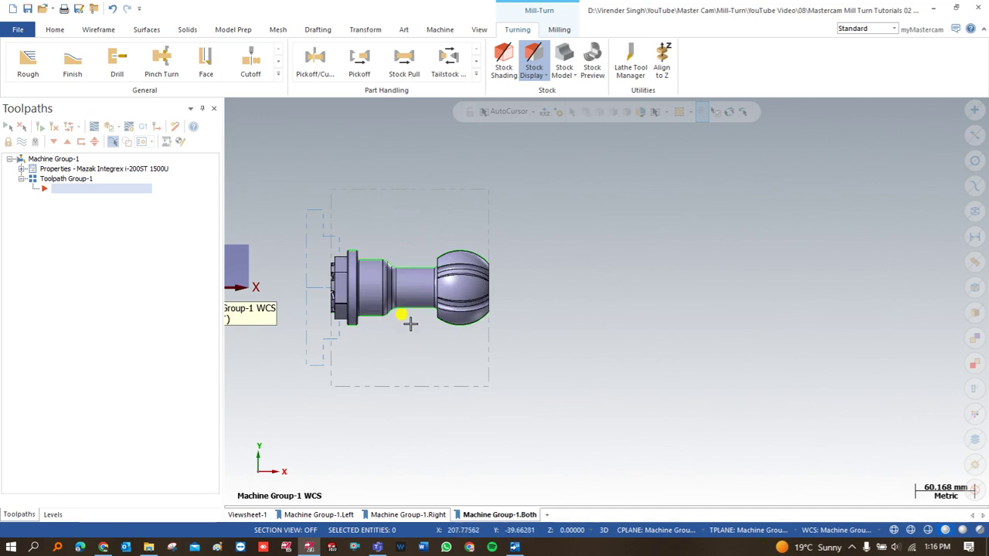
{"action": "scroll", "coordinate": [410, 284], "scroll_direction": "up", "scroll_amount": 1}
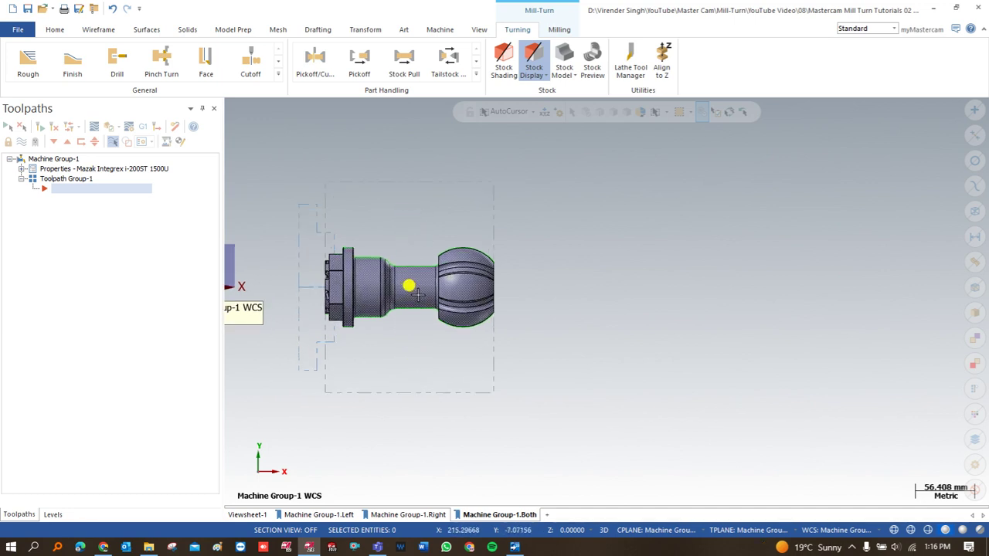
Reopen Job setup and change the left spindle bar stock diameter from 200 to 80, then OK.
{"action": "left_click", "coordinate": [21, 169]}
{"action": "left_click", "coordinate": [48, 198]}
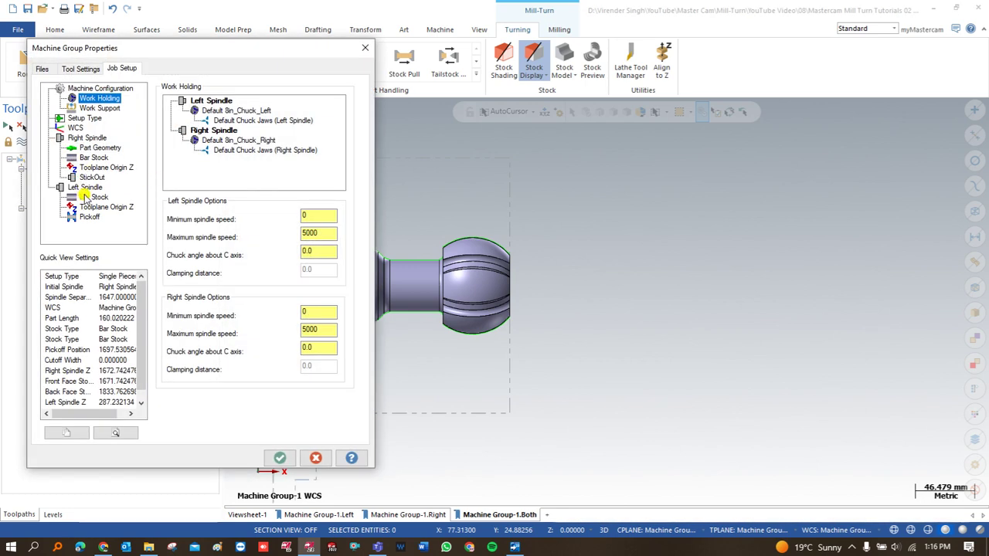
{"action": "left_click", "coordinate": [92, 197]}
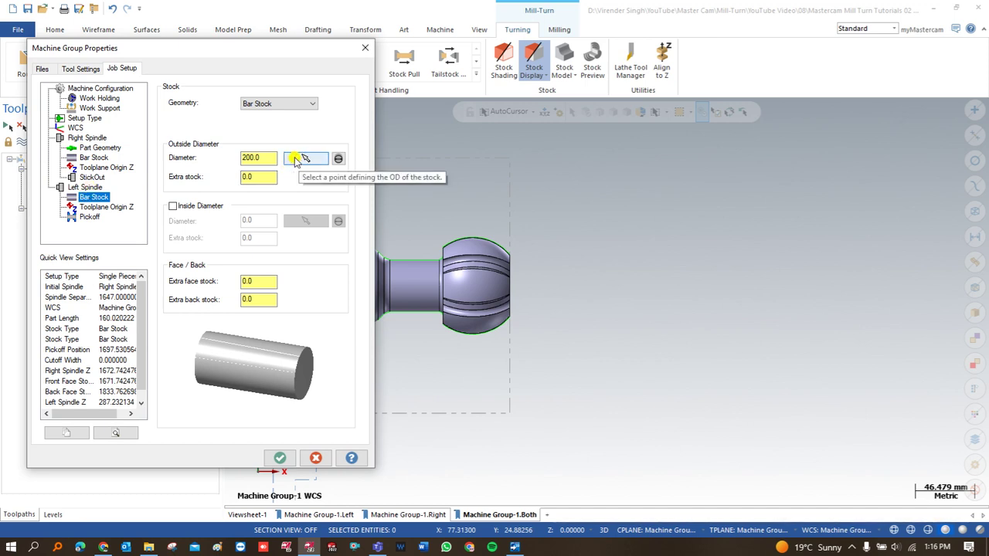
{"action": "left_click", "coordinate": [84, 157]}
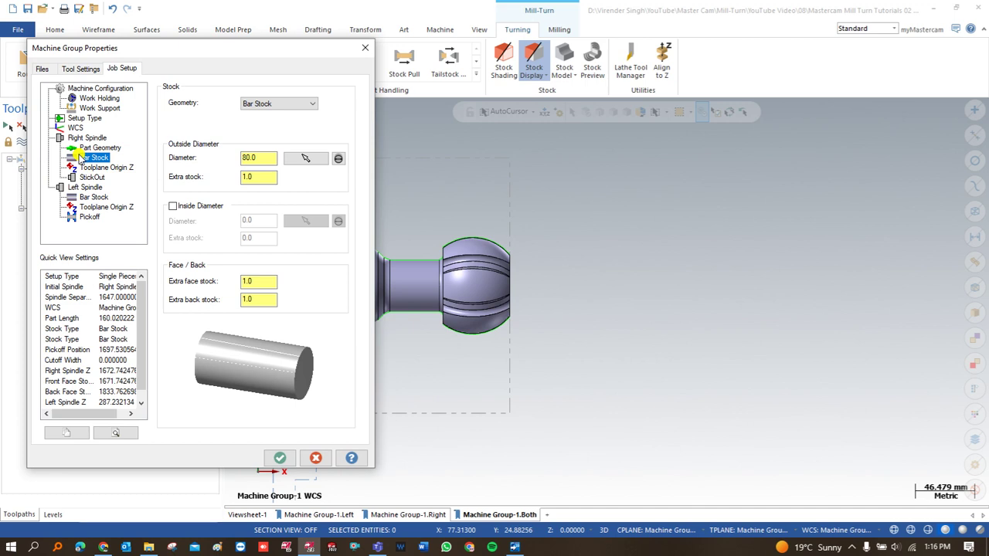
{"action": "left_click", "coordinate": [91, 197]}
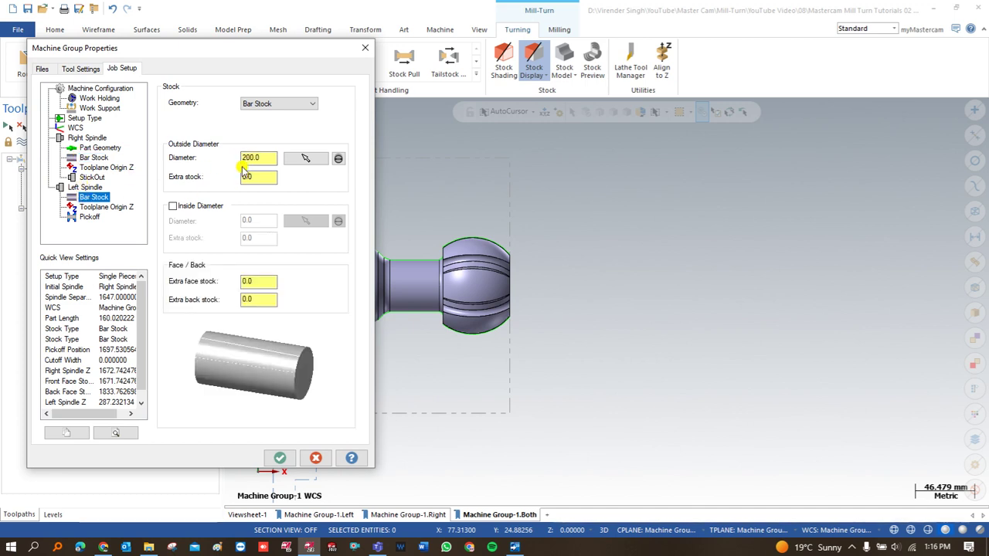
{"action": "type", "text": "80"}
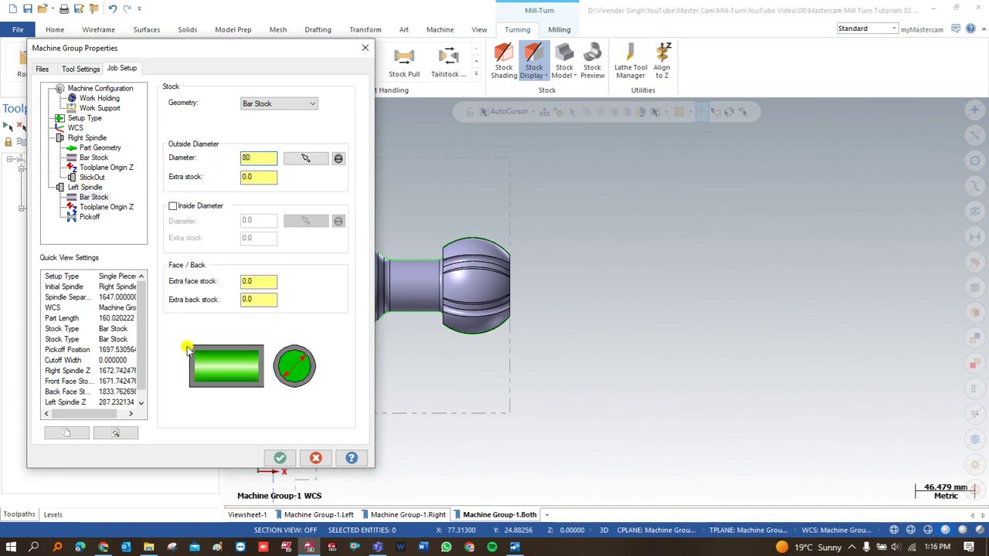
{"action": "left_click", "coordinate": [279, 457]}
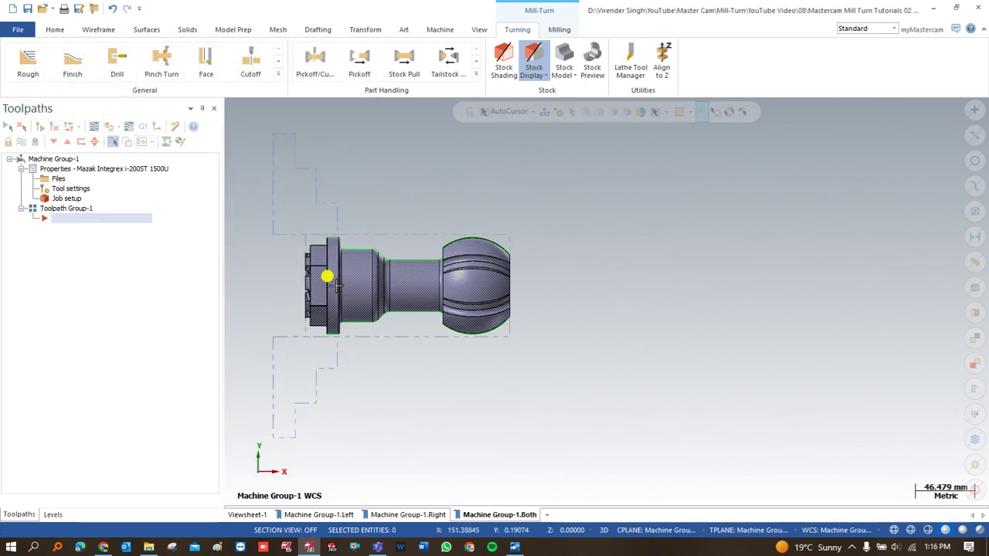
{"action": "scroll", "coordinate": [338, 284], "scroll_direction": "down", "scroll_amount": 5}
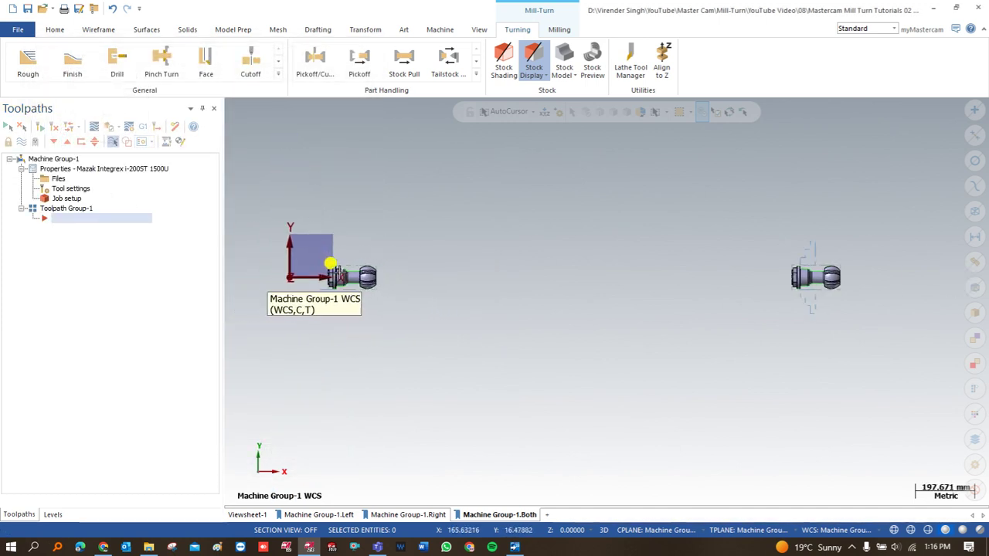
{"action": "scroll", "coordinate": [655, 260], "scroll_direction": "down", "scroll_amount": 1}
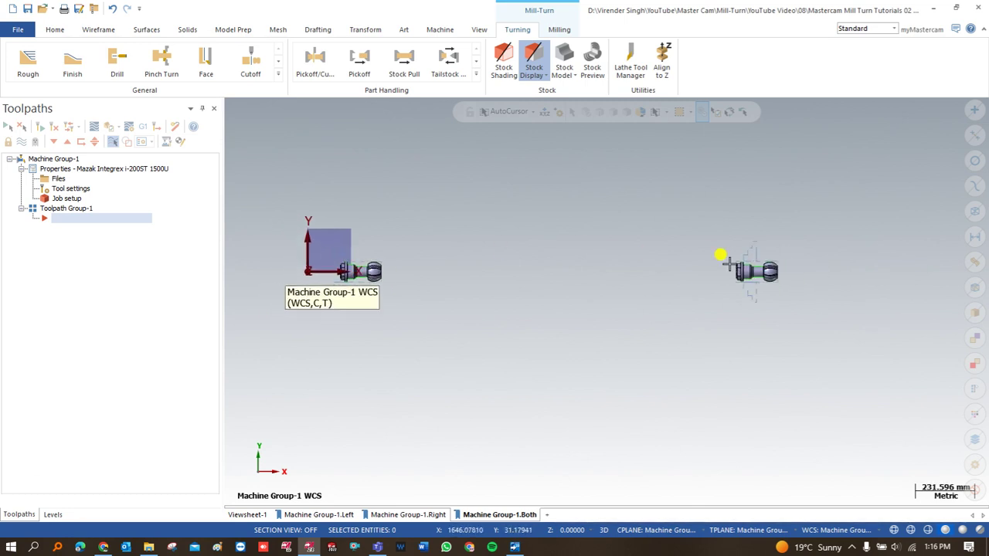
{"action": "scroll", "coordinate": [764, 266], "scroll_direction": "up", "scroll_amount": 3}
{"action": "scroll", "coordinate": [832, 265], "scroll_direction": "down", "scroll_amount": 2}
{"action": "scroll", "coordinate": [757, 260], "scroll_direction": "up", "scroll_amount": 1}
{"action": "scroll", "coordinate": [801, 254], "scroll_direction": "down", "scroll_amount": 1}
{"action": "scroll", "coordinate": [671, 274], "scroll_direction": "up", "scroll_amount": 1}
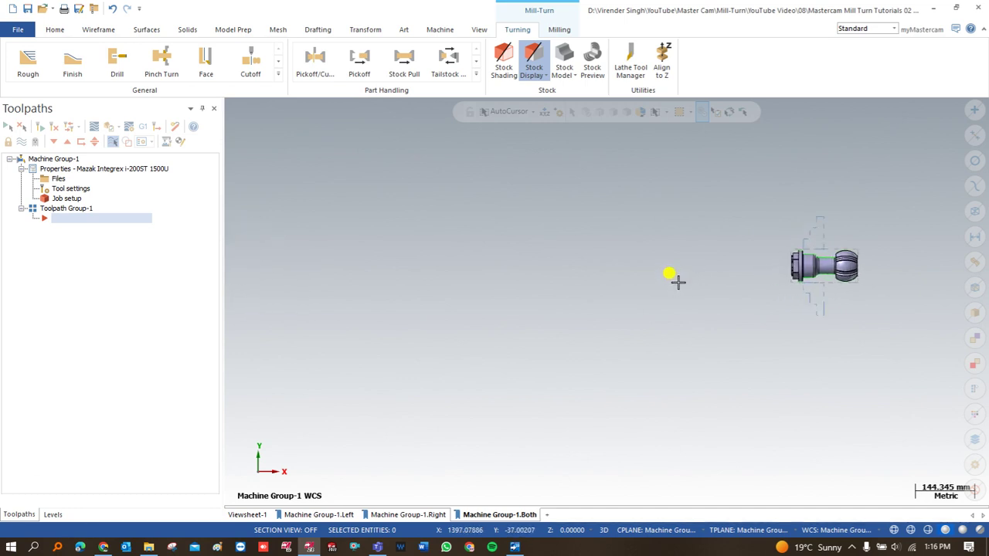
{"action": "scroll", "coordinate": [719, 262], "scroll_direction": "down", "scroll_amount": 1}
{"action": "scroll", "coordinate": [384, 231], "scroll_direction": "up", "scroll_amount": 1}
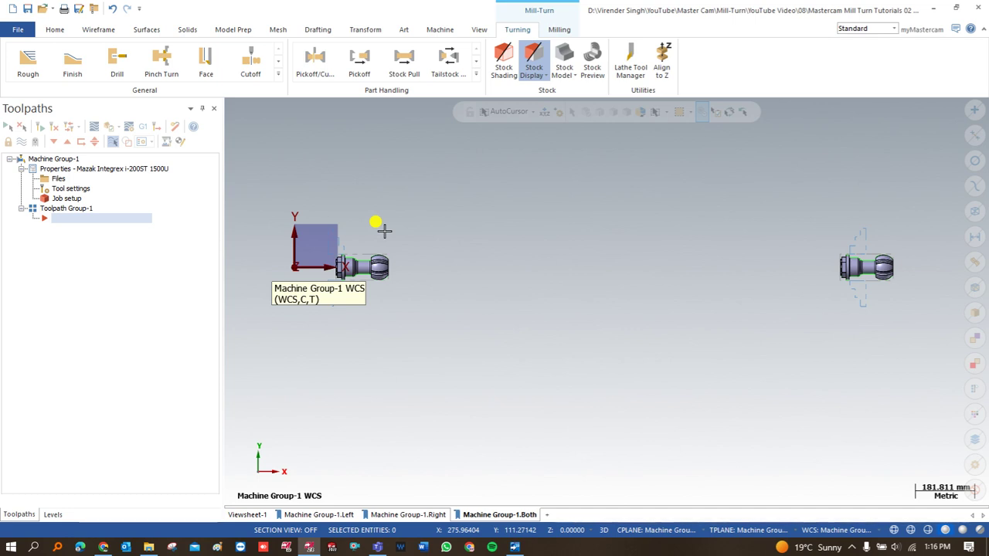
{"action": "scroll", "coordinate": [753, 279], "scroll_direction": "up", "scroll_amount": 2}
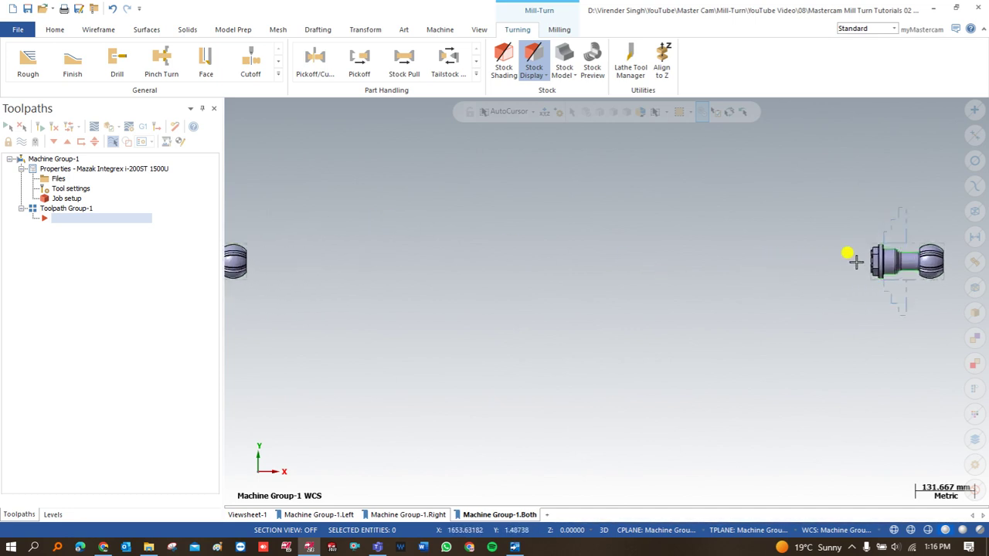
{"action": "scroll", "coordinate": [875, 246], "scroll_direction": "down", "scroll_amount": 3}
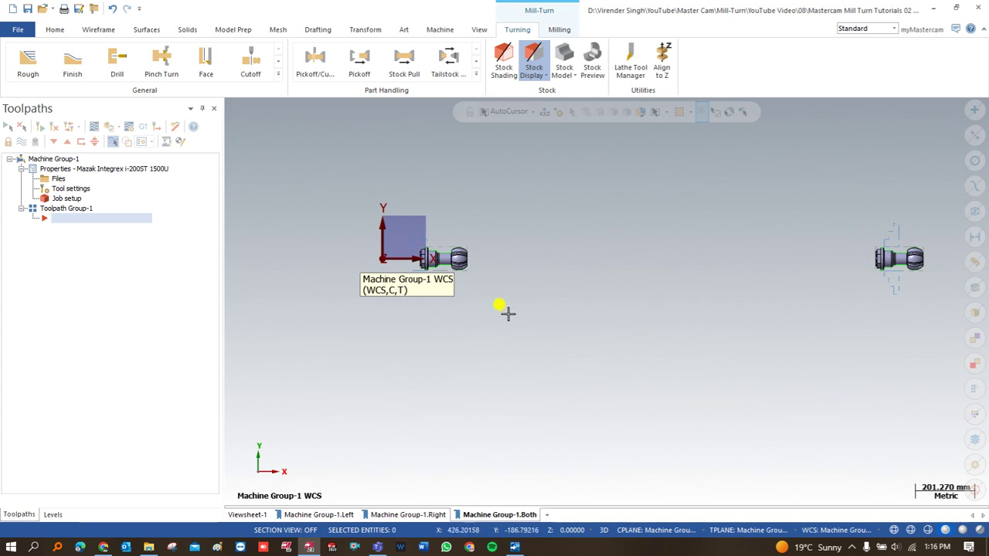
{"action": "scroll", "coordinate": [409, 261], "scroll_direction": "up", "scroll_amount": 2}
{"action": "scroll", "coordinate": [409, 259], "scroll_direction": "up", "scroll_amount": 3}
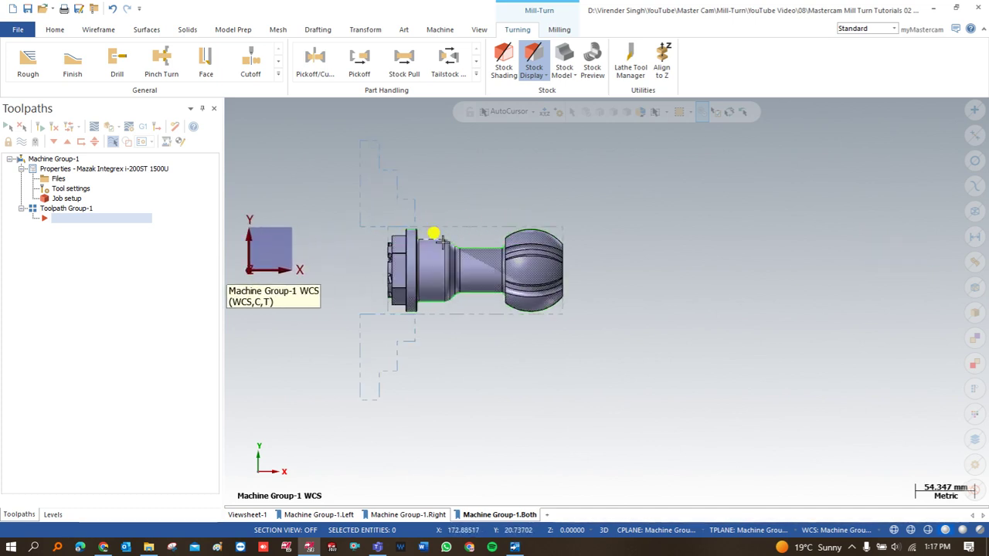
{"action": "scroll", "coordinate": [431, 287], "scroll_direction": "down", "scroll_amount": 2}
{"action": "scroll", "coordinate": [427, 284], "scroll_direction": "down", "scroll_amount": 2}
{"action": "scroll", "coordinate": [401, 274], "scroll_direction": "down", "scroll_amount": 2}
{"action": "scroll", "coordinate": [889, 298], "scroll_direction": "up", "scroll_amount": 3}
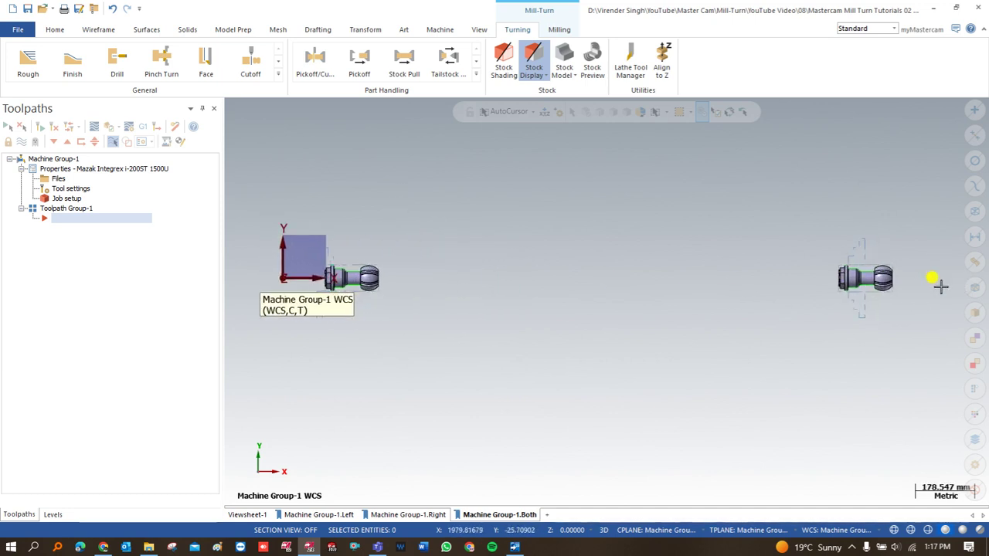
{"action": "scroll", "coordinate": [362, 285], "scroll_direction": "down", "scroll_amount": 1}
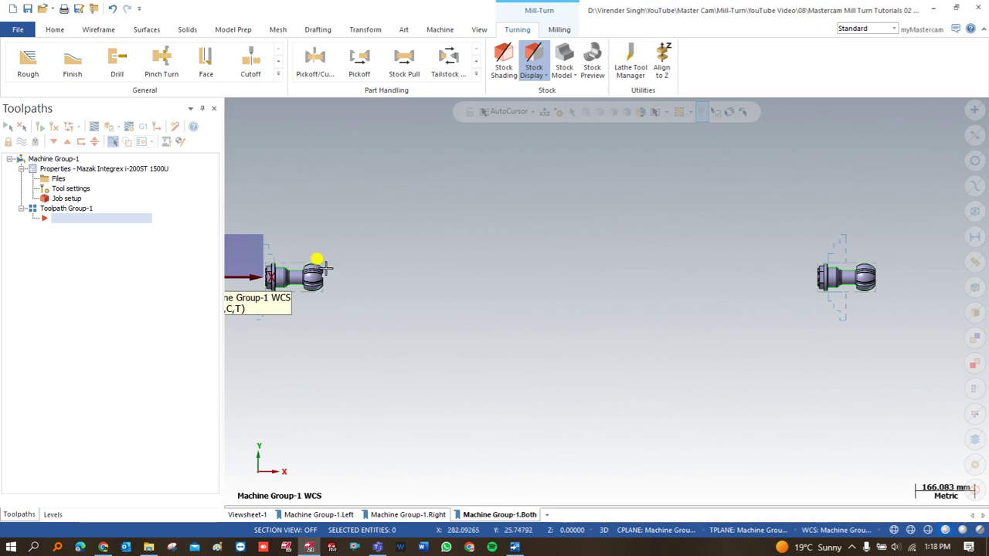
{"action": "scroll", "coordinate": [311, 280], "scroll_direction": "up", "scroll_amount": 5}
{"action": "scroll", "coordinate": [311, 279], "scroll_direction": "down", "scroll_amount": 5}
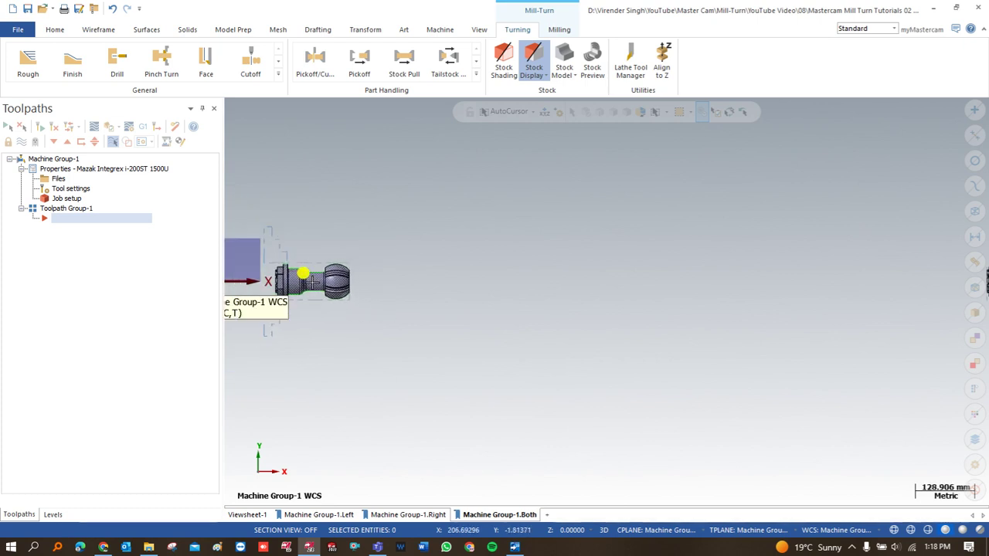
{"action": "scroll", "coordinate": [639, 260], "scroll_direction": "up", "scroll_amount": 4}
{"action": "scroll", "coordinate": [640, 260], "scroll_direction": "up", "scroll_amount": 2}
{"action": "middle_click_drag", "start_coordinate": [629, 247], "coordinate": [641, 313]}
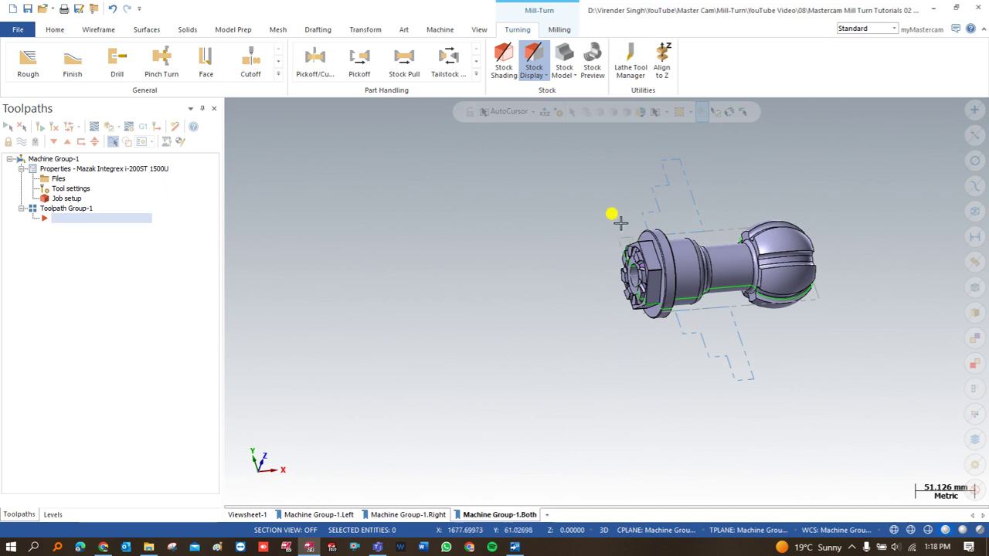
{"action": "right_click", "coordinate": [514, 207]}
{"action": "left_click", "coordinate": [503, 261]}
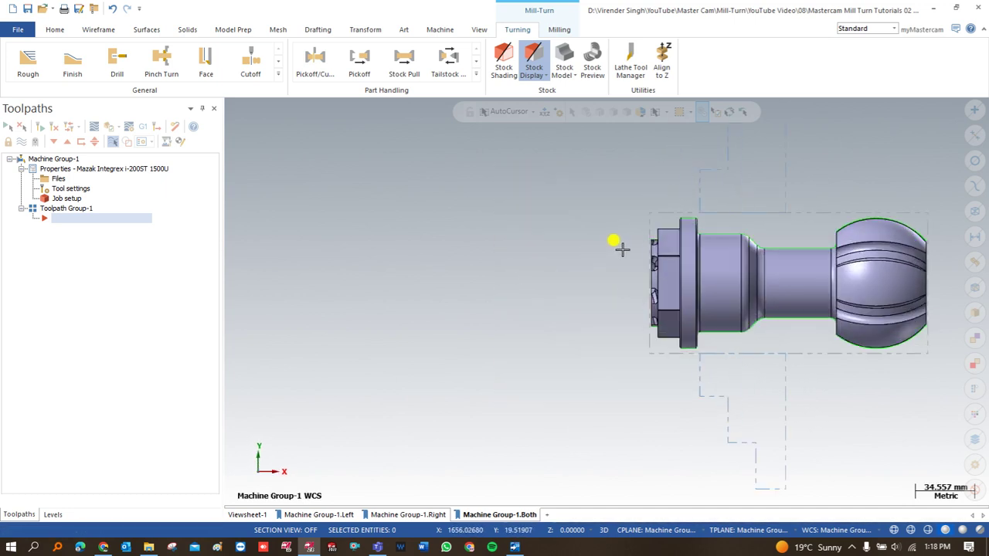